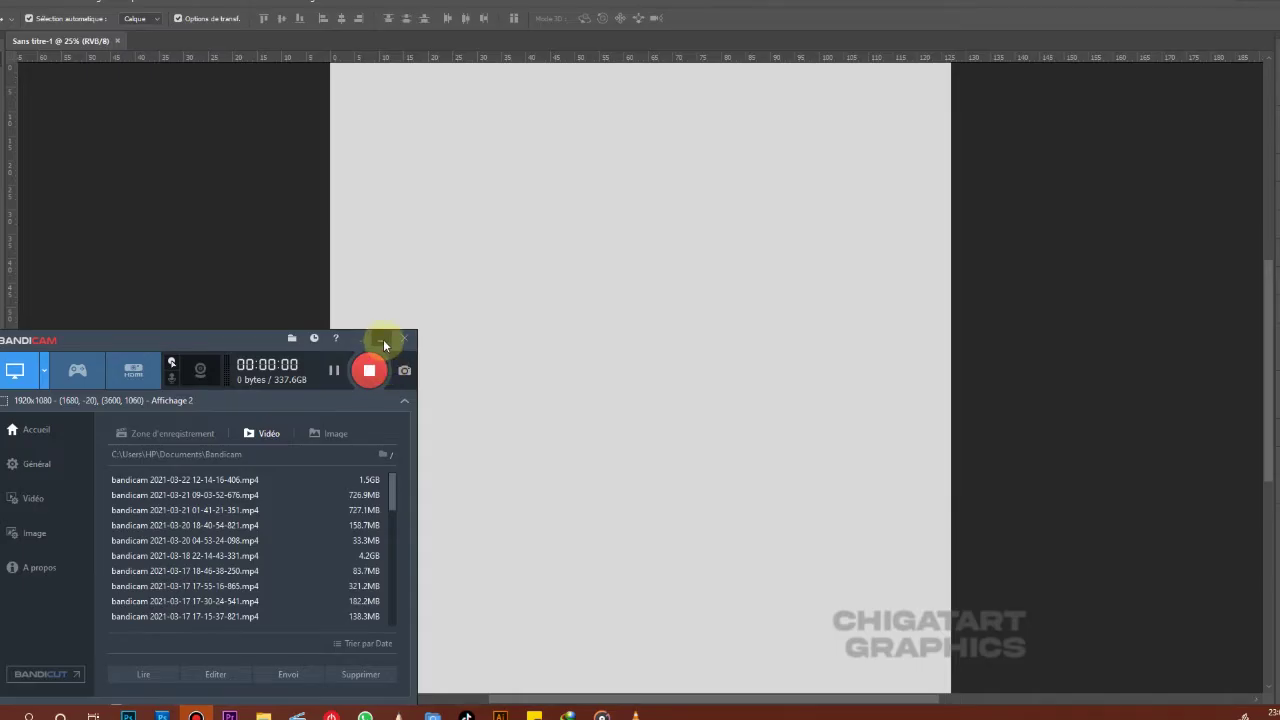
Zoom the blank light gray page in and out, then switch to the Brush tool.
click(383, 339)
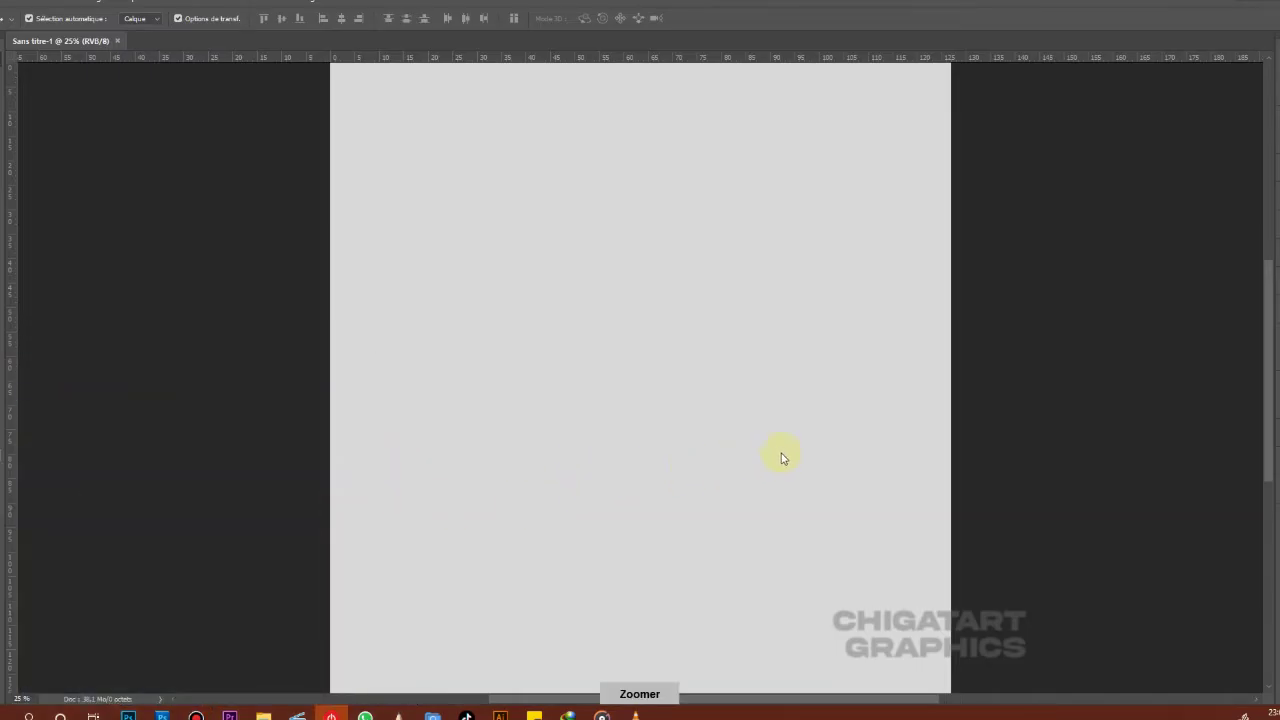
key(ctrl+plus)
key(ctrl+plus)
key(ctrl+minus)
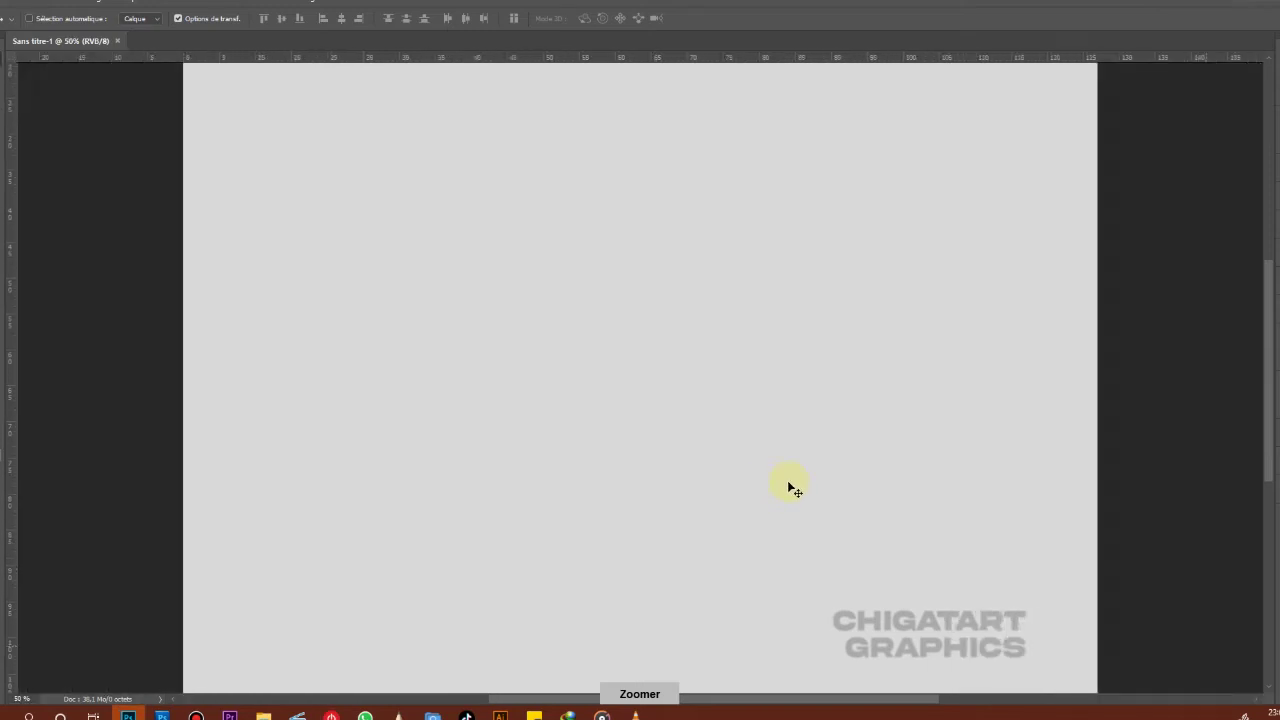
key(ctrl+minus)
key(ctrl+minus)
key(ctrl+plus)
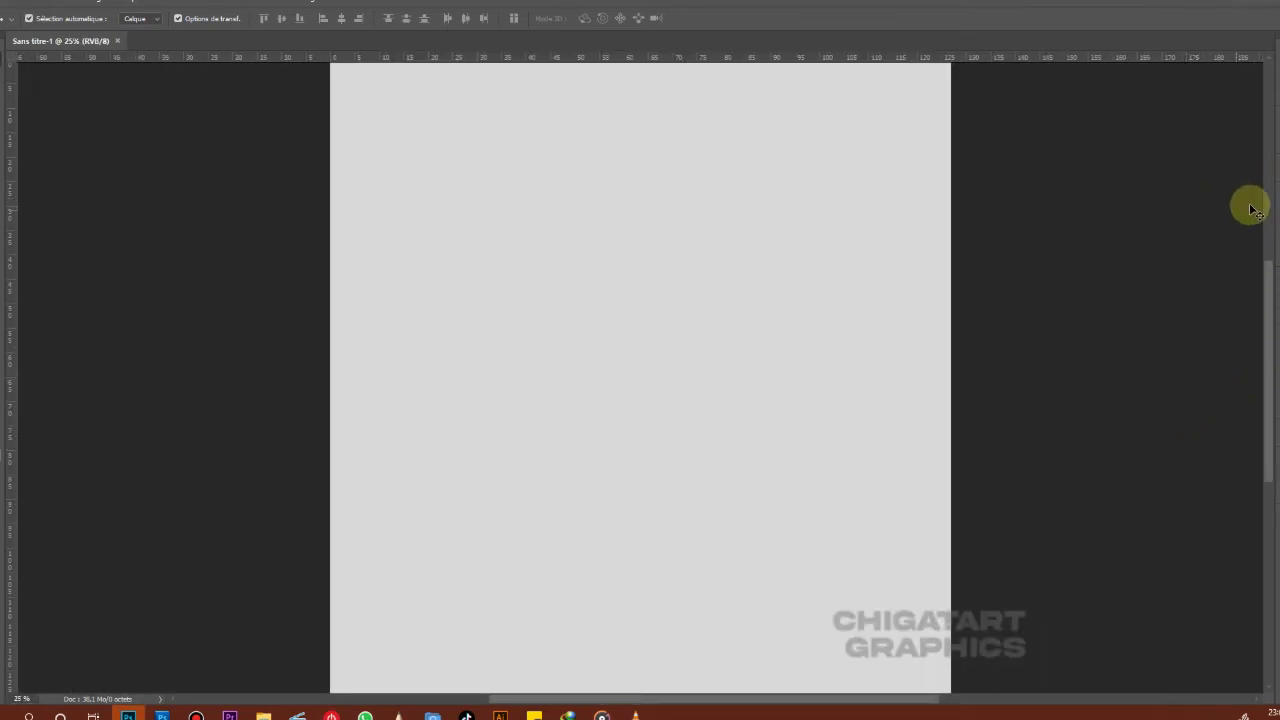
key(b)
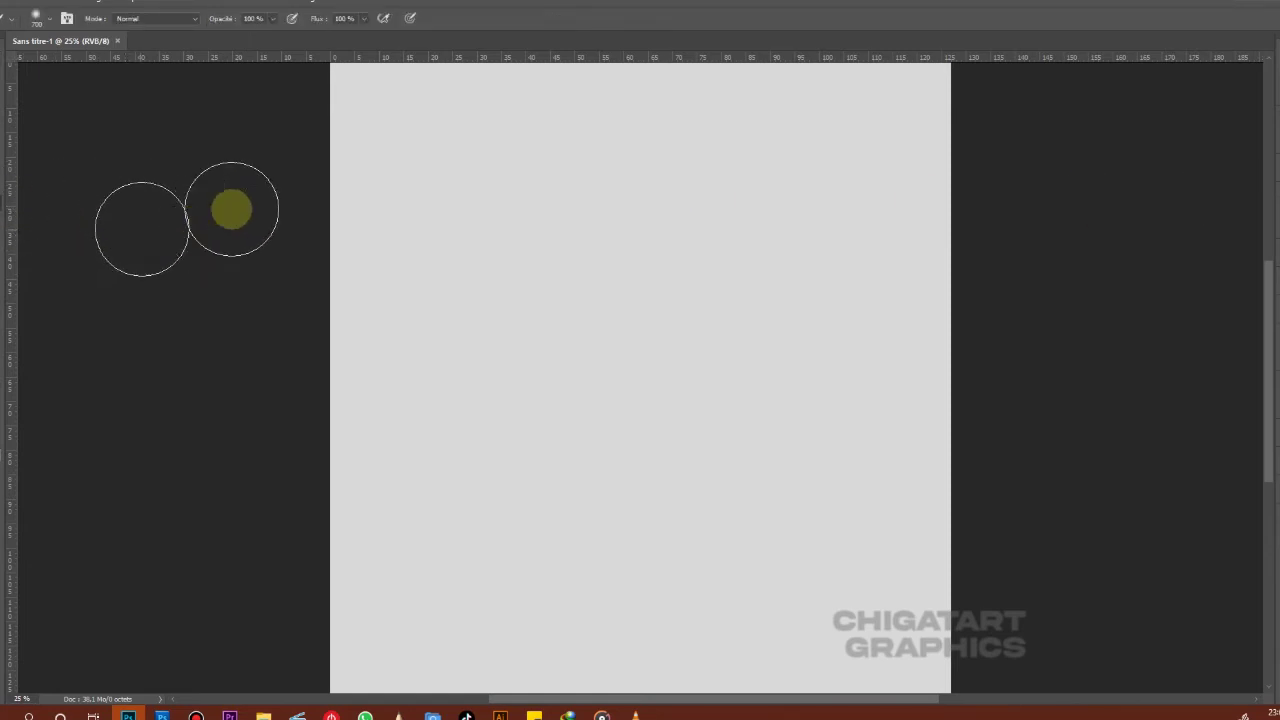
Choose the Hard Round brush and paint two wide orange strokes, one straight, one curving.
click(49, 18)
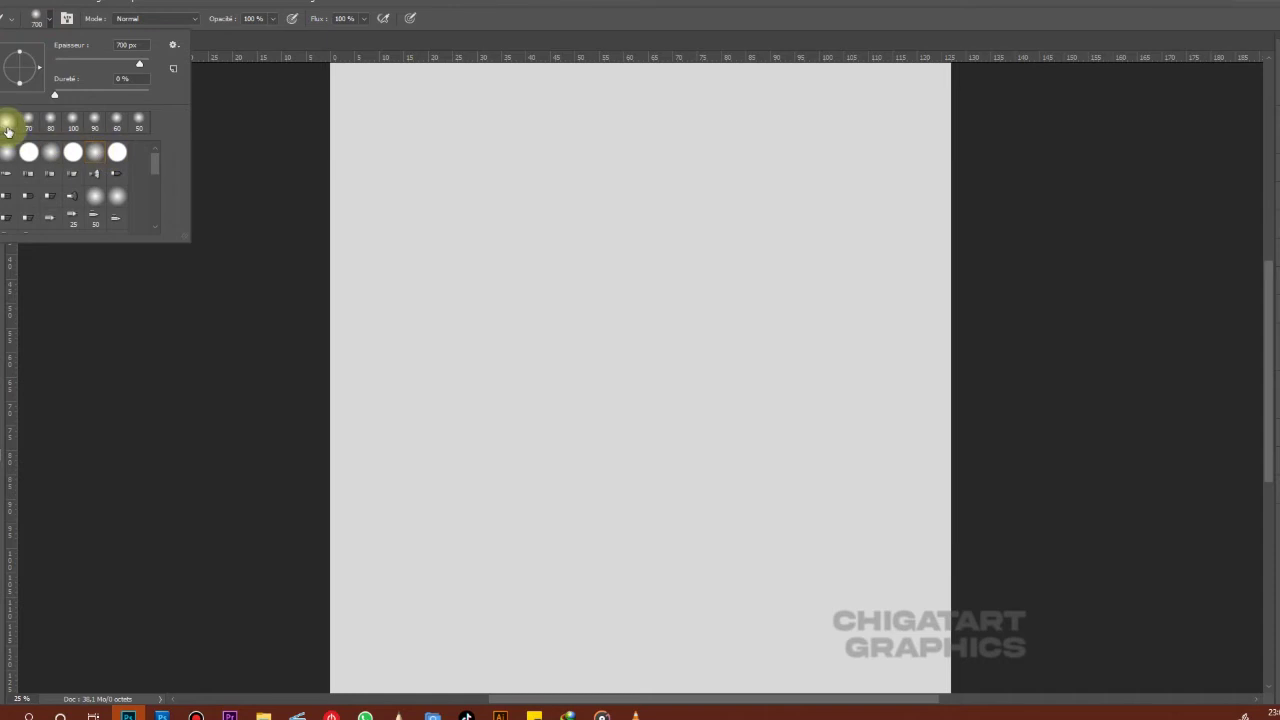
click(28, 152)
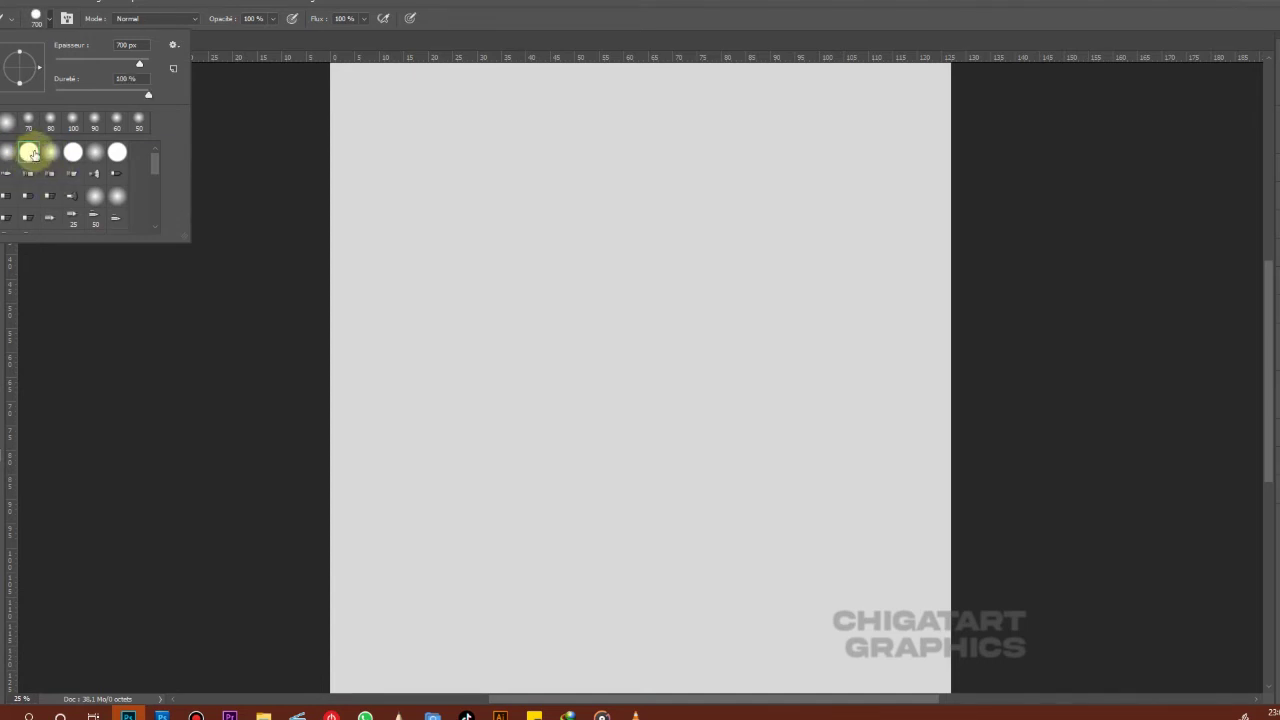
key(Return)
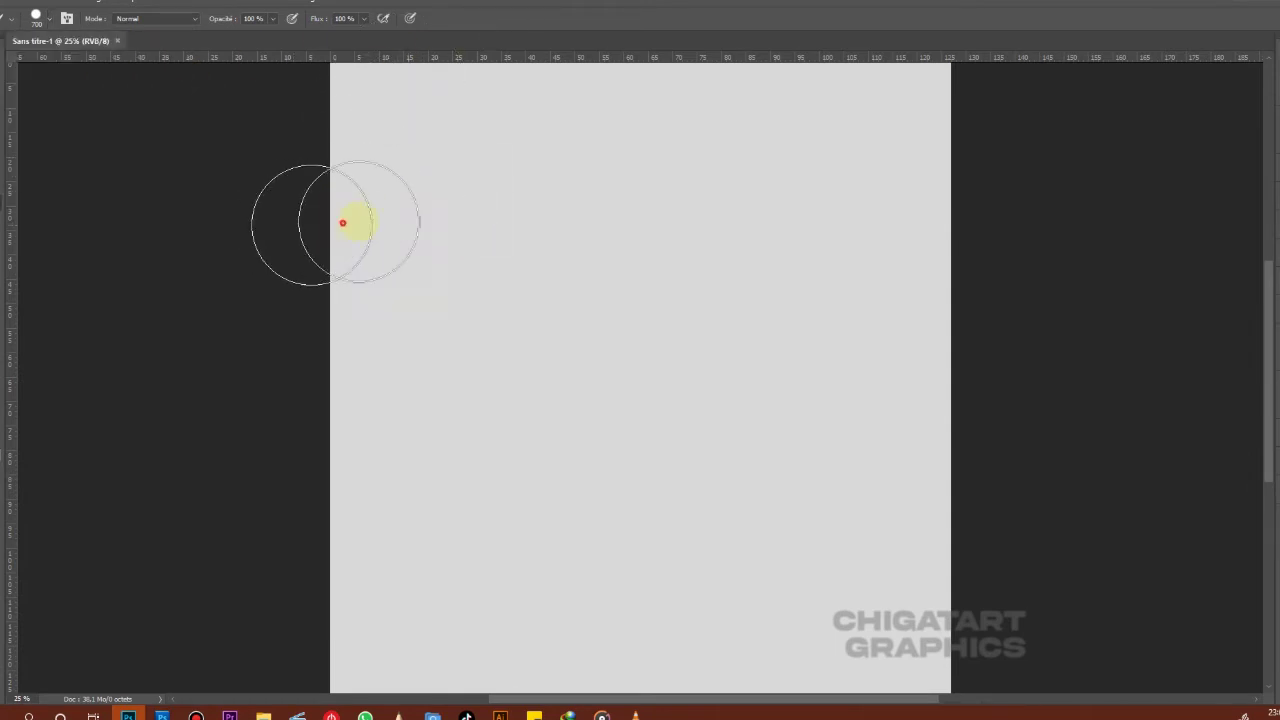
drag(343, 220, 1005, 211)
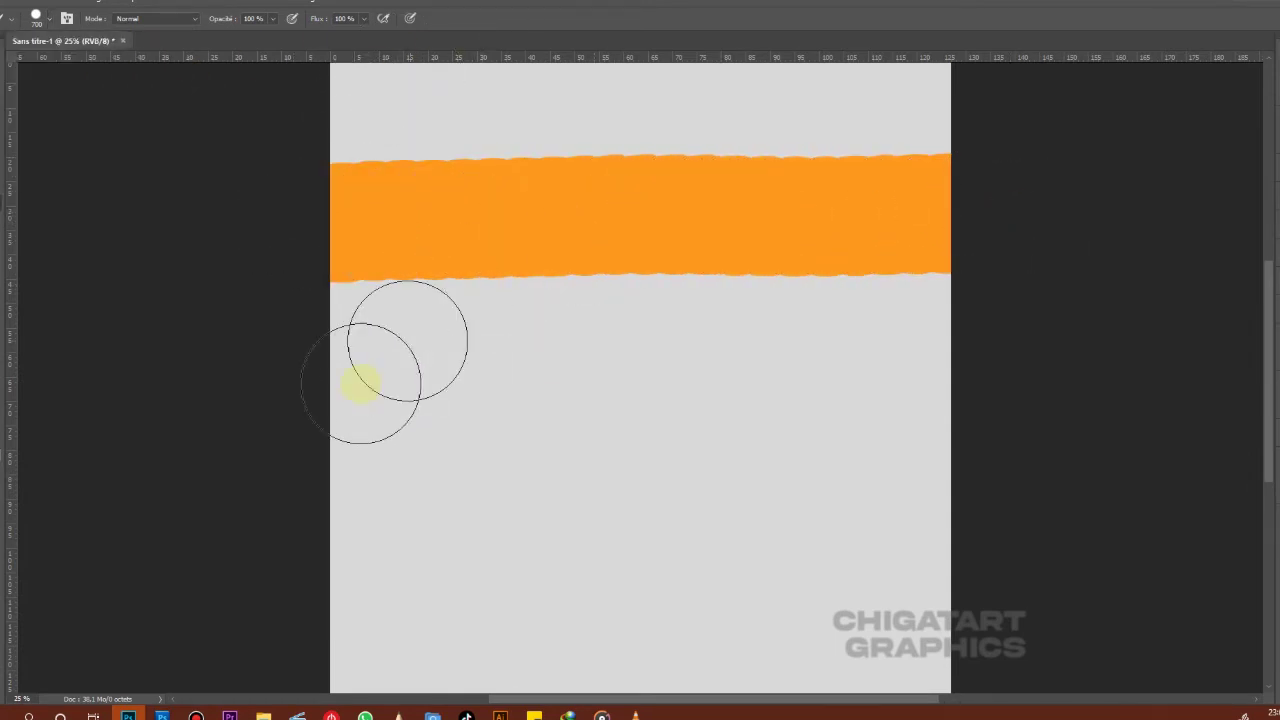
mouse_move(345, 400)
mouse_down()
mouse_move(523, 400)
mouse_move(585, 500)
mouse_move(735, 415)
mouse_move(830, 485)
mouse_move(909, 470)
mouse_up()
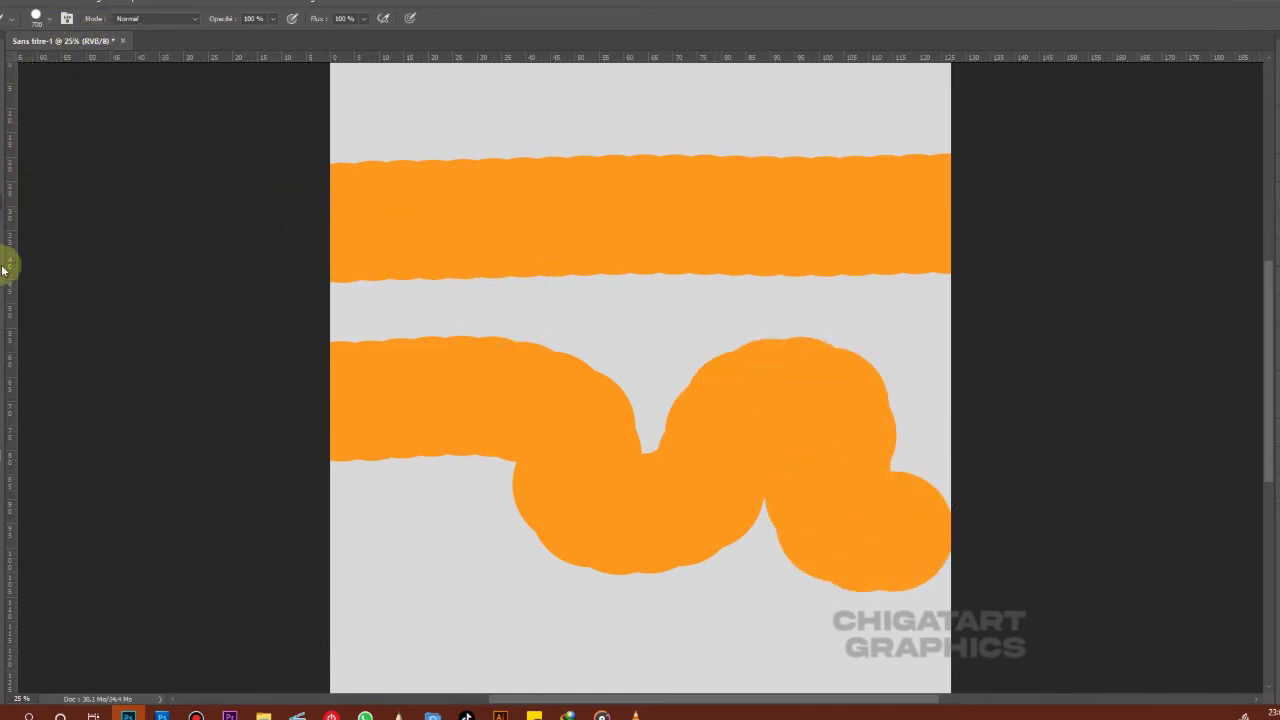
Erase faint scribbled lines through the upper orange stroke.
key(e)
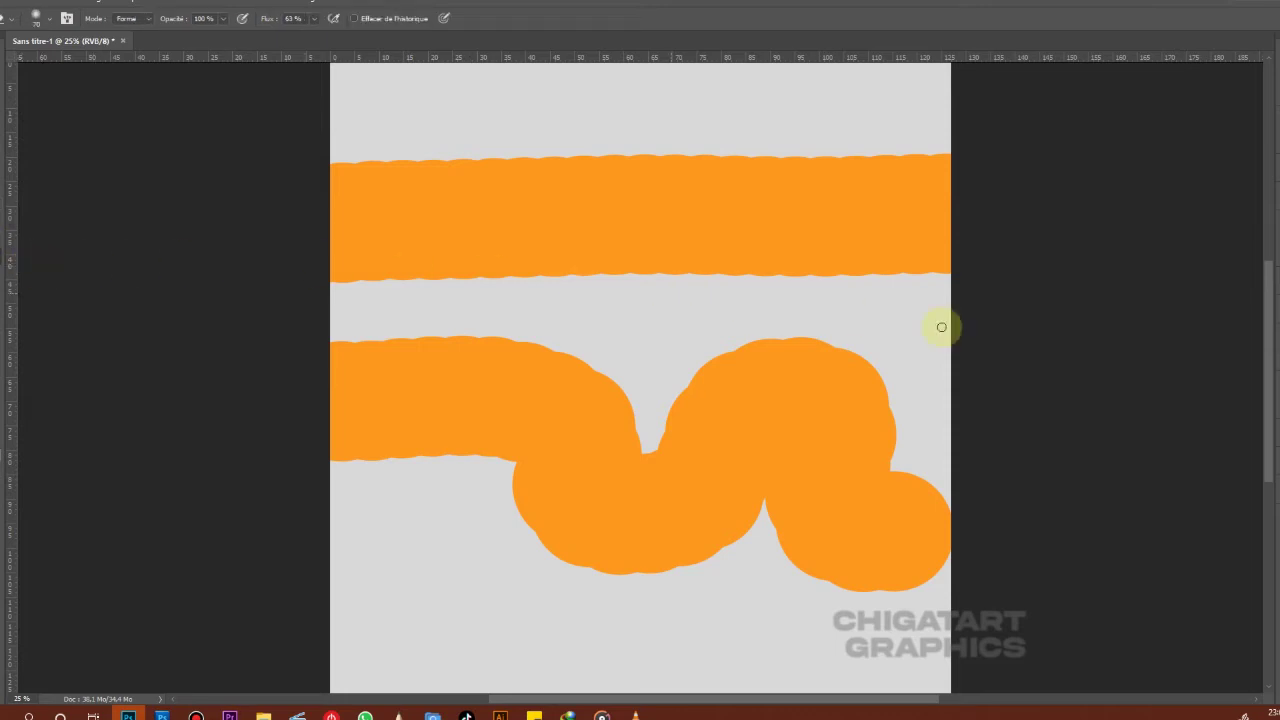
mouse_move(808, 263)
mouse_down()
mouse_move(771, 280)
mouse_move(751, 229)
mouse_move(717, 220)
mouse_move(480, 268)
mouse_up()
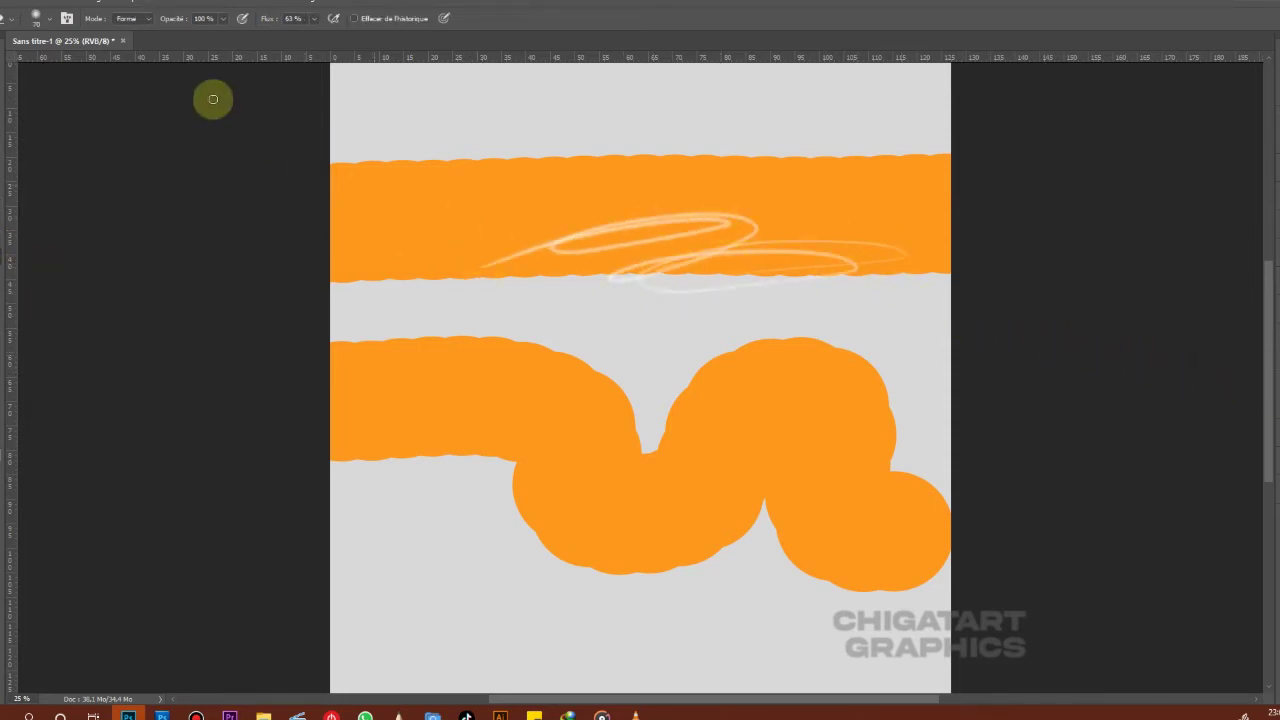
click(14, 9)
mouse_move(64, 78)
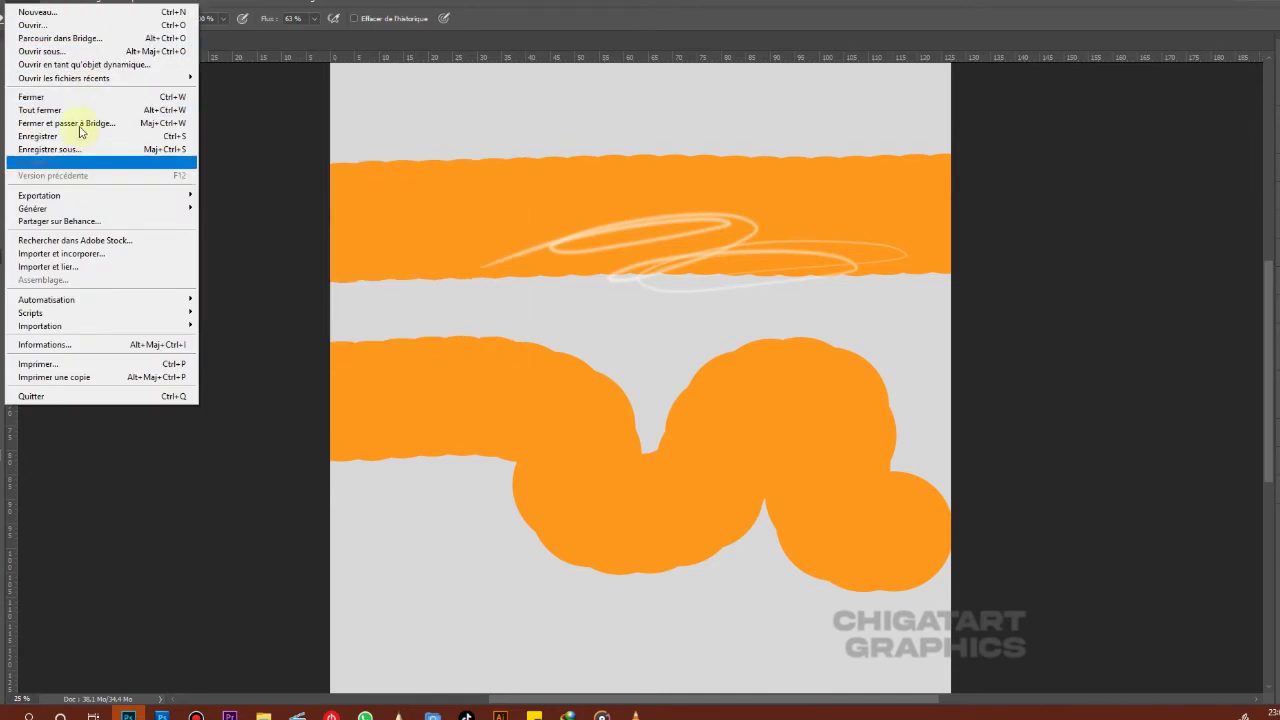
Create a new 3600 × 3700 px, 72 ppi document with a light gray background.
click(69, 16)
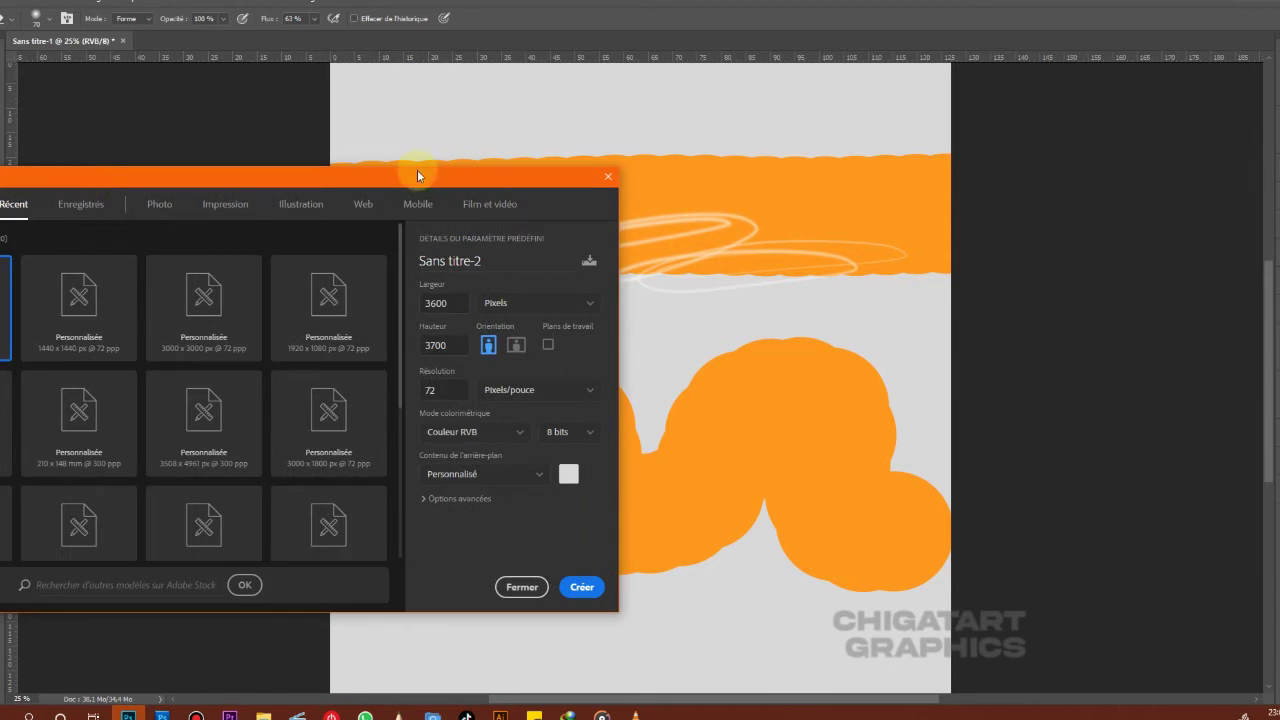
drag(89, 177, 631, 221)
click(798, 636)
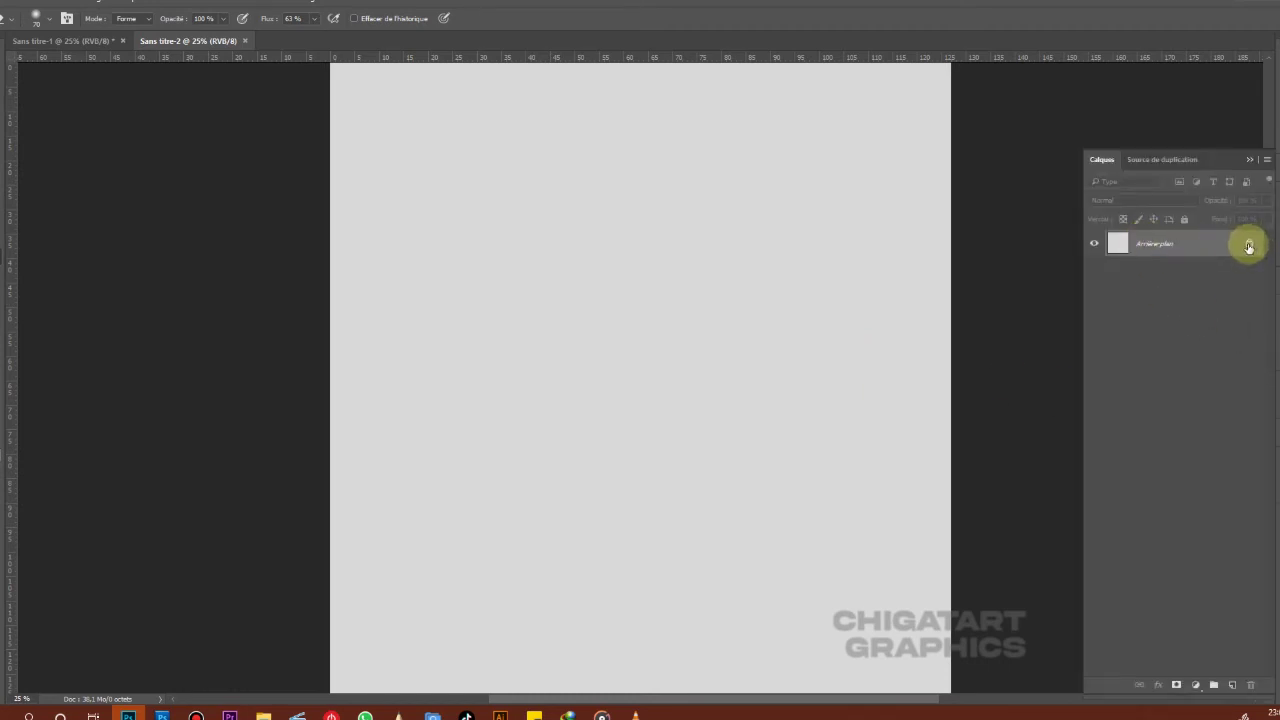
Convert the background into locked Calque 0 and add empty Calque 1 above it.
click(1249, 243)
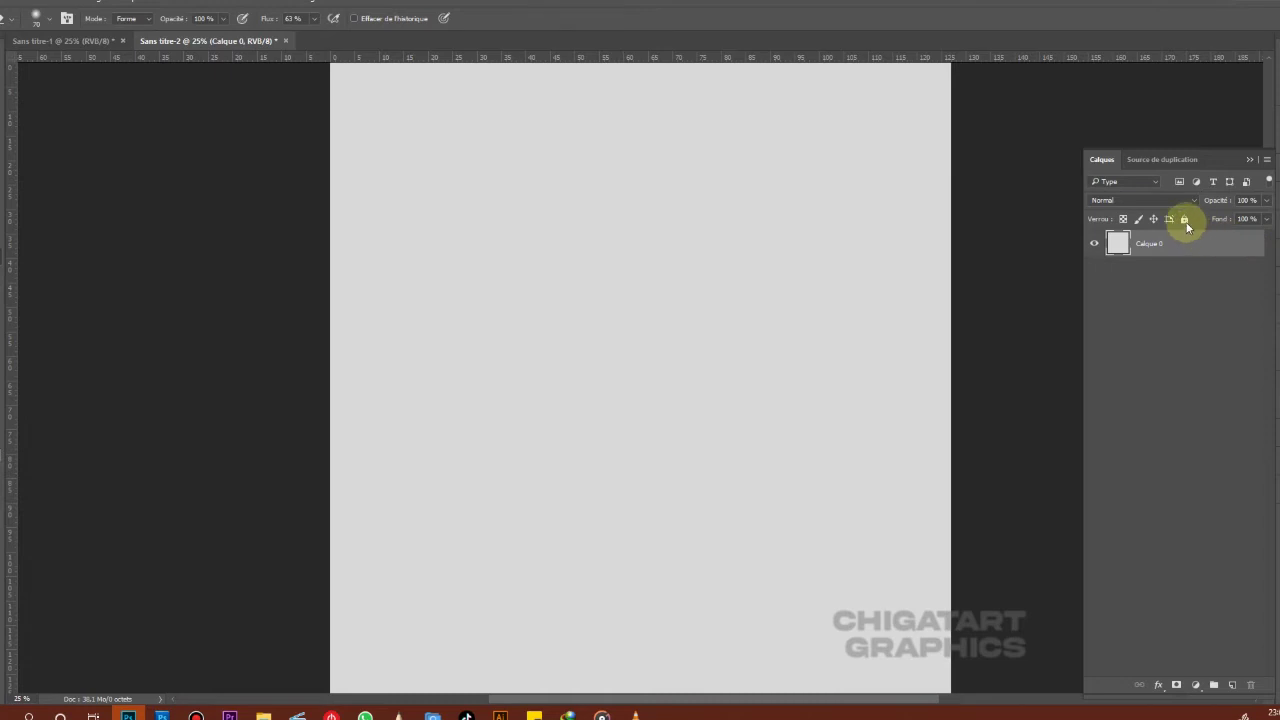
click(1232, 685)
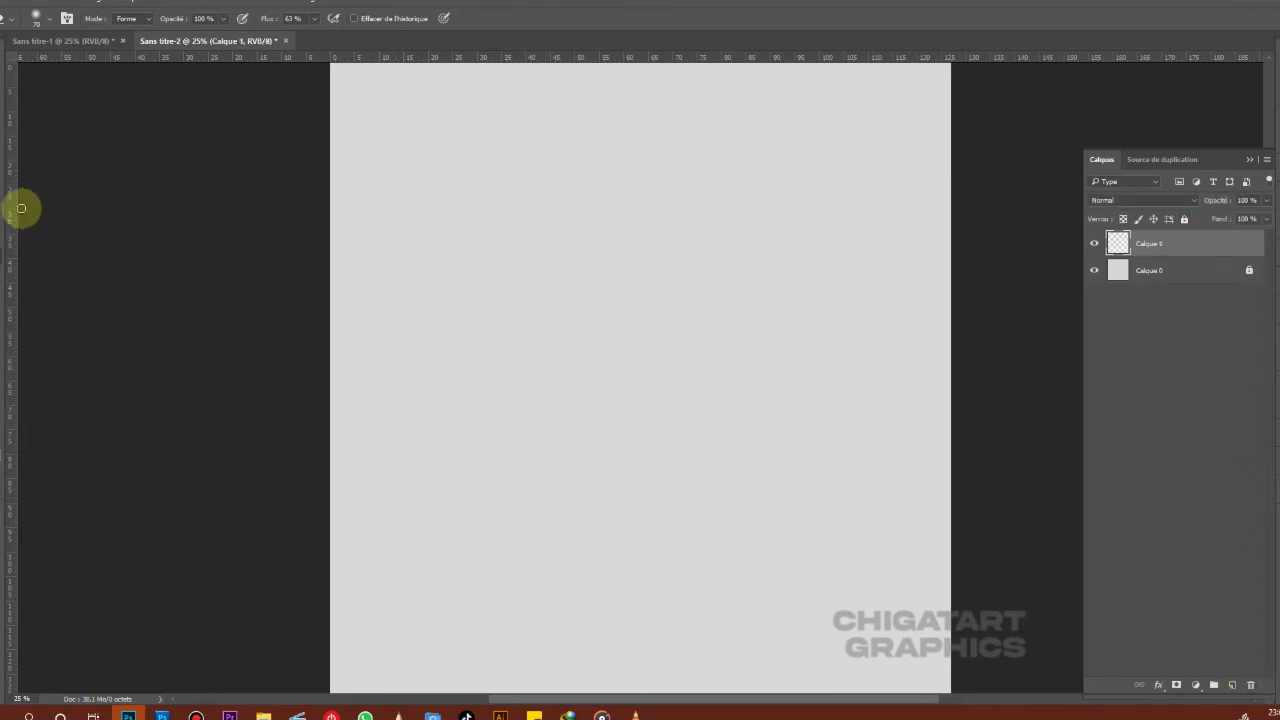
key(b)
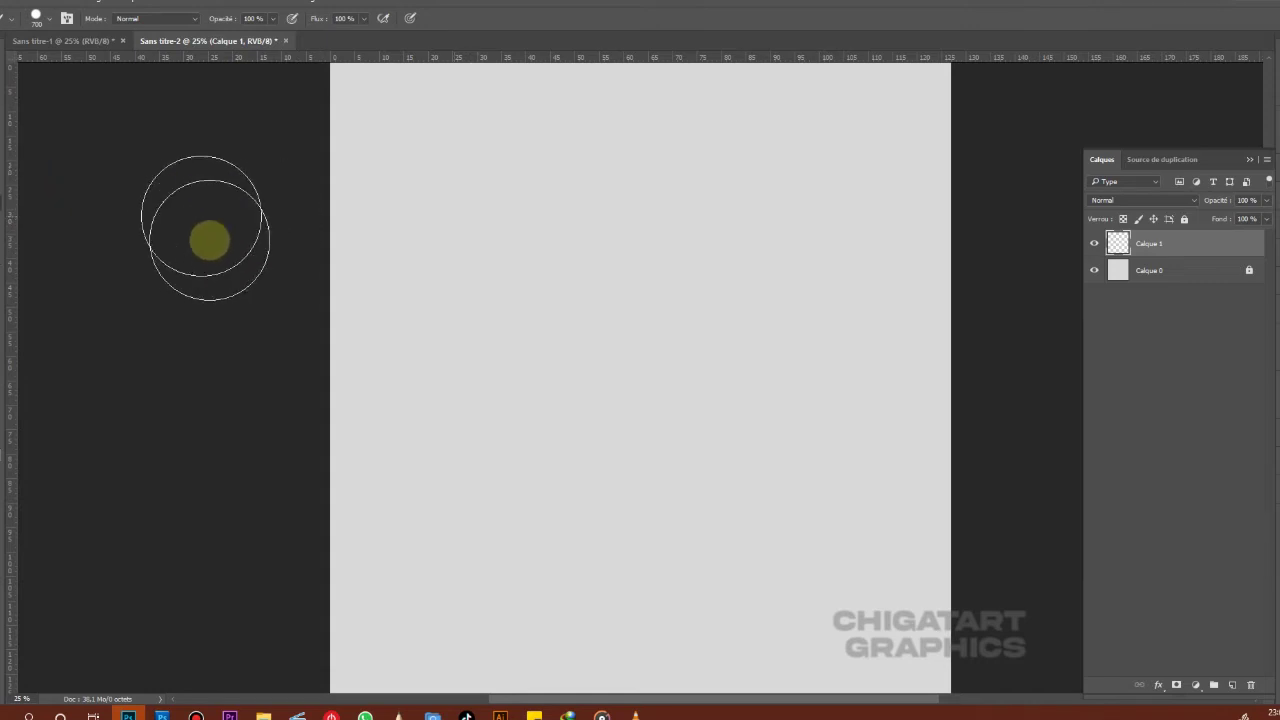
Reduce the hard round brush to 20 px and show its tip shape settings.
click(47, 22)
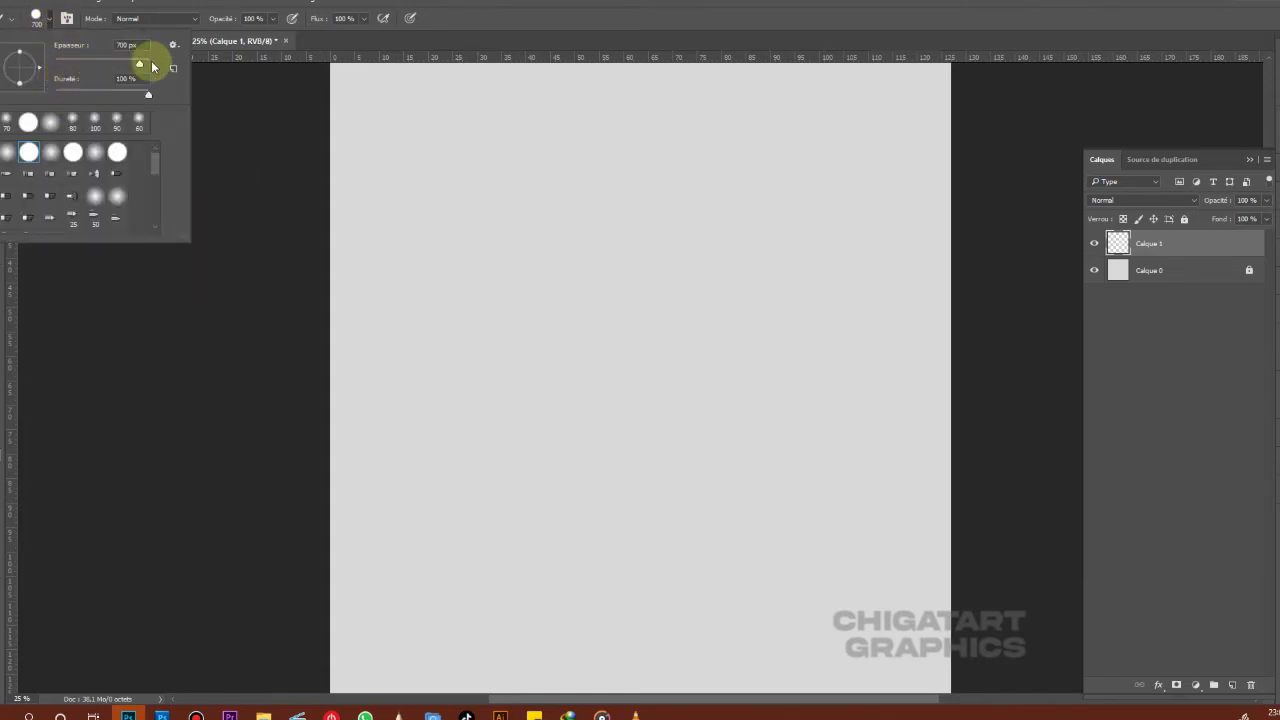
mouse_move(139, 69)
mouse_down()
mouse_move(64, 78)
mouse_move(145, 63)
mouse_up()
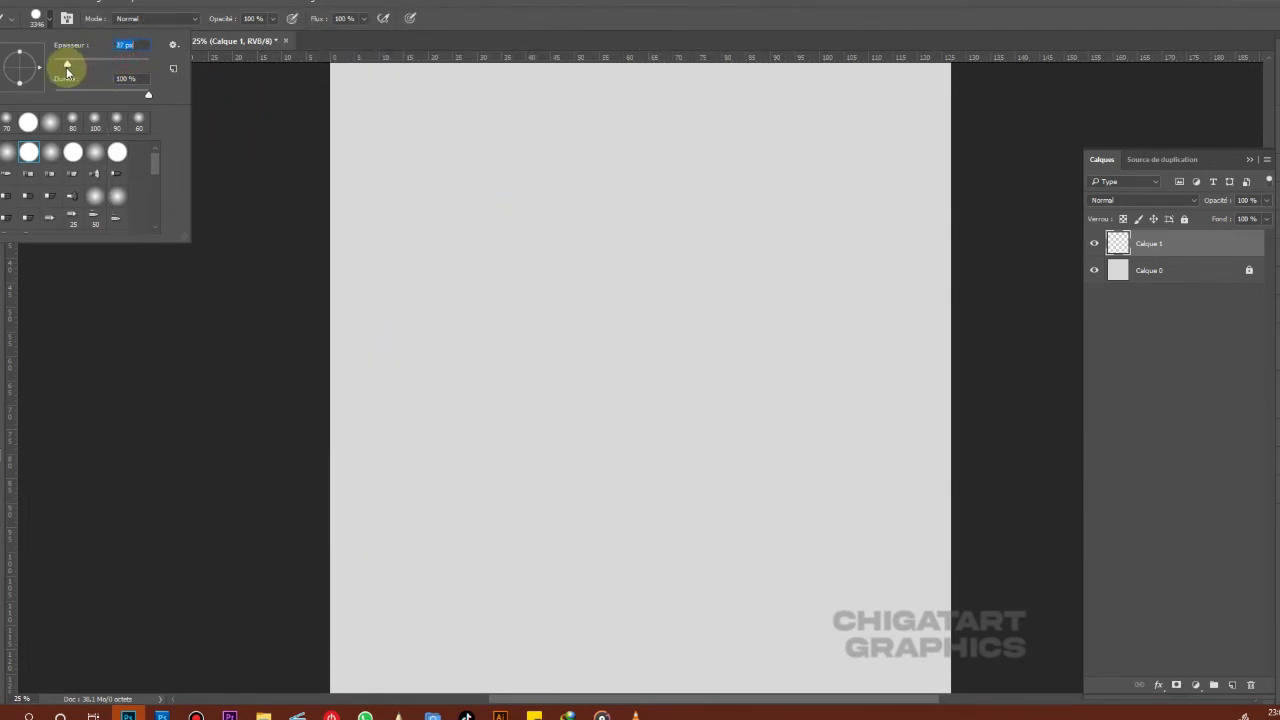
drag(66, 67, 63, 64)
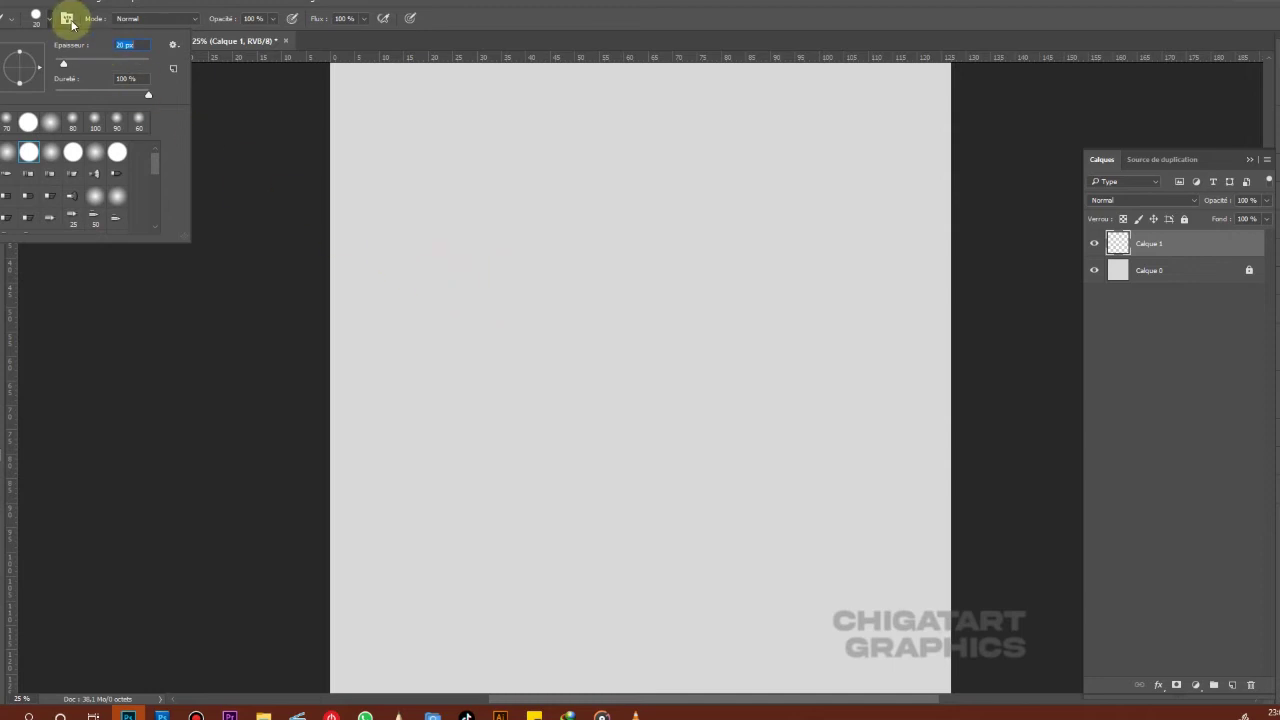
click(65, 19)
click(65, 19)
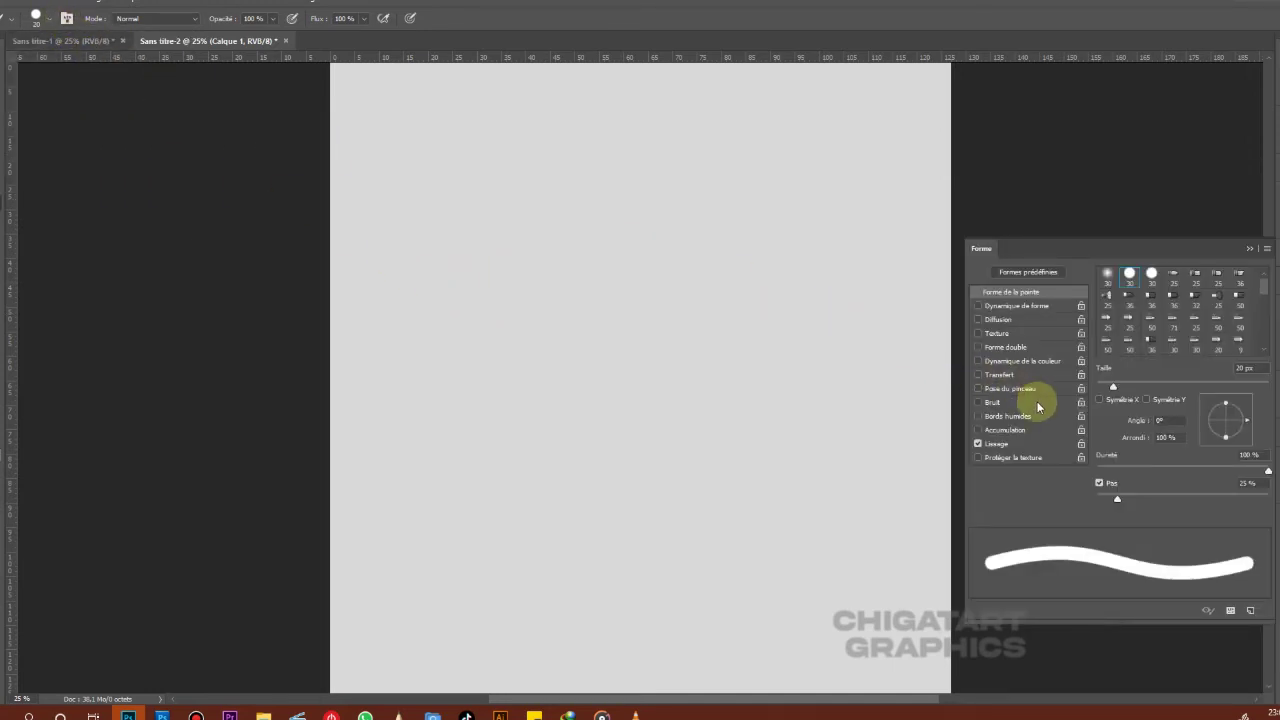
Widen the brush settings panel, enlarge the brush to 54 px and paint a vertical orange stroke.
drag(966, 474, 852, 490)
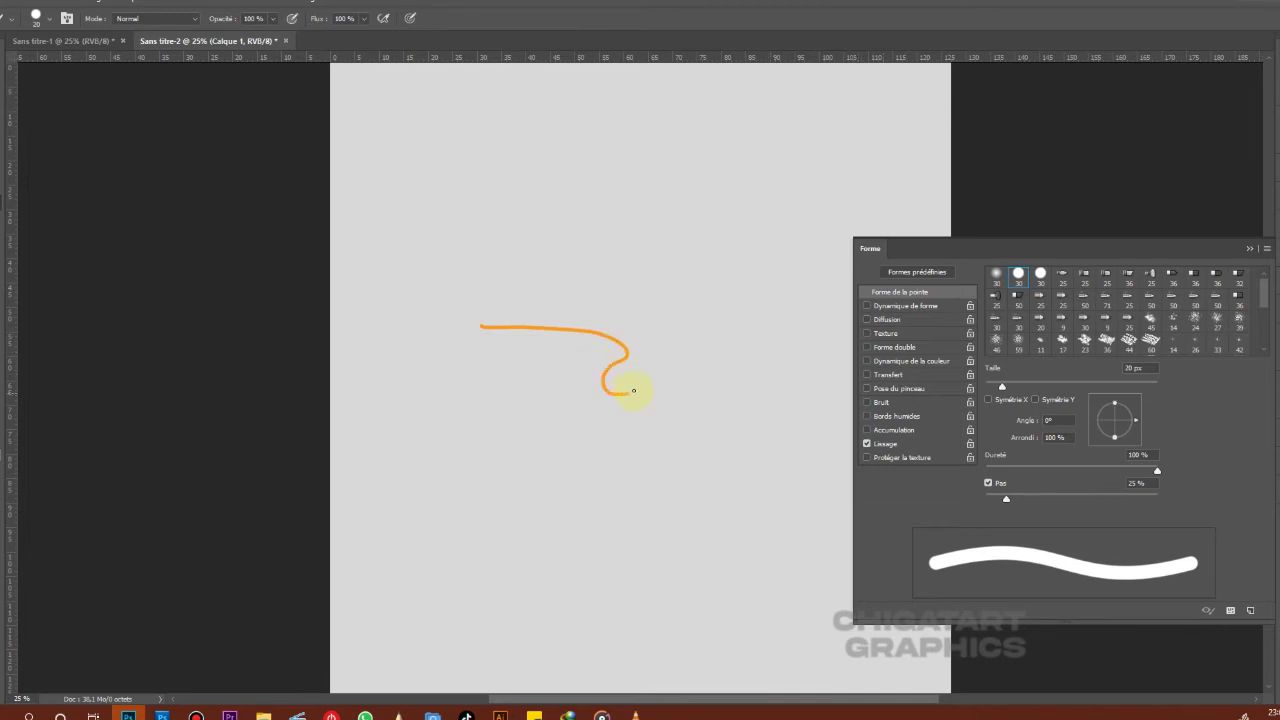
click(46, 18)
drag(71, 63, 80, 63)
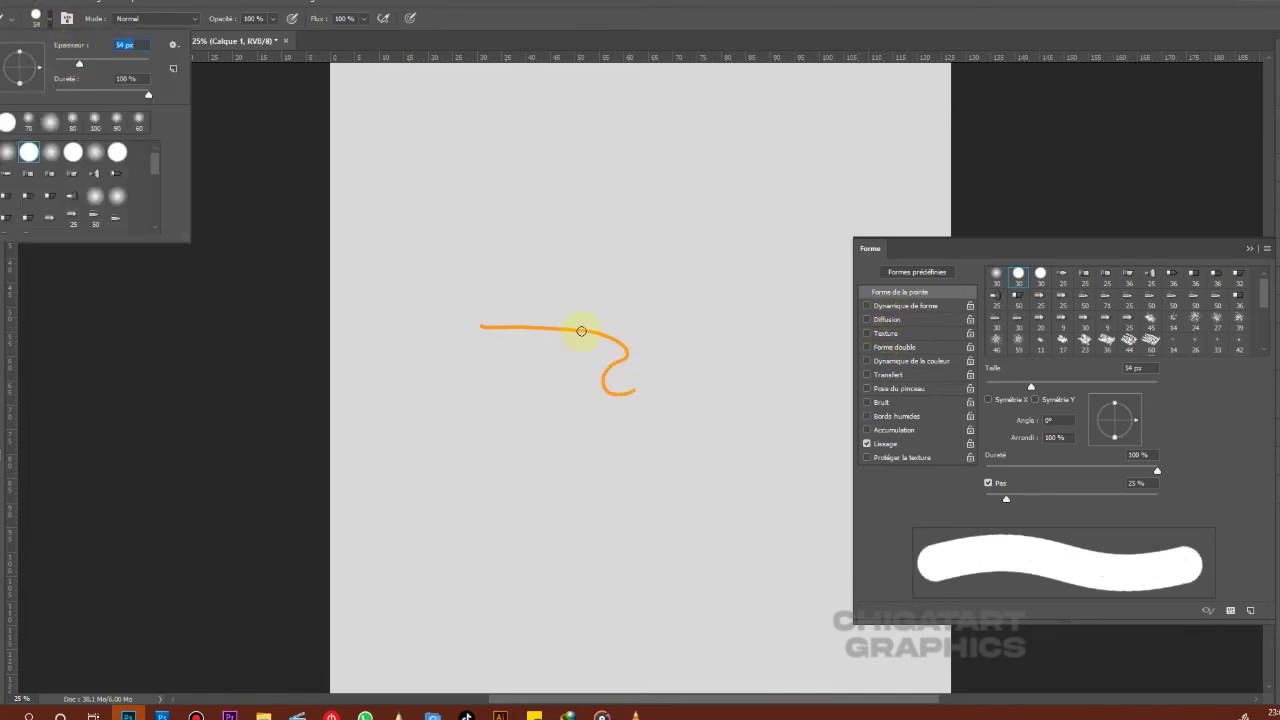
drag(725, 222, 729, 321)
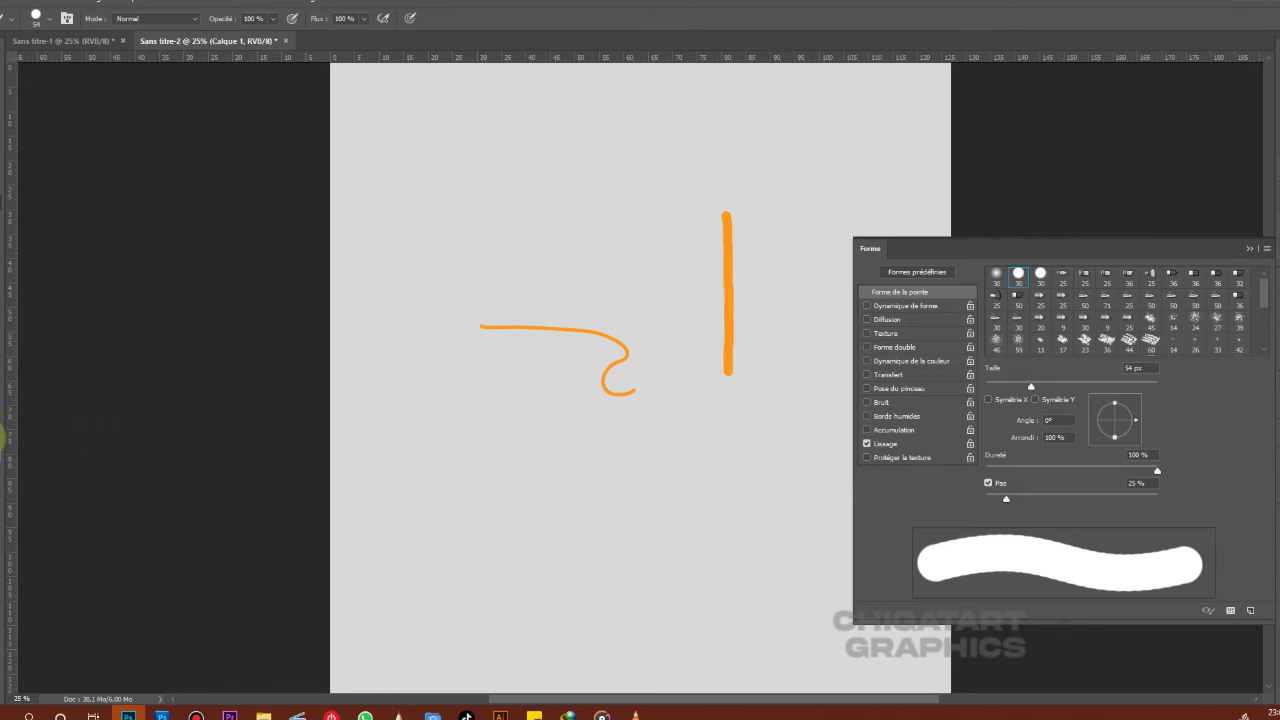
key(i)
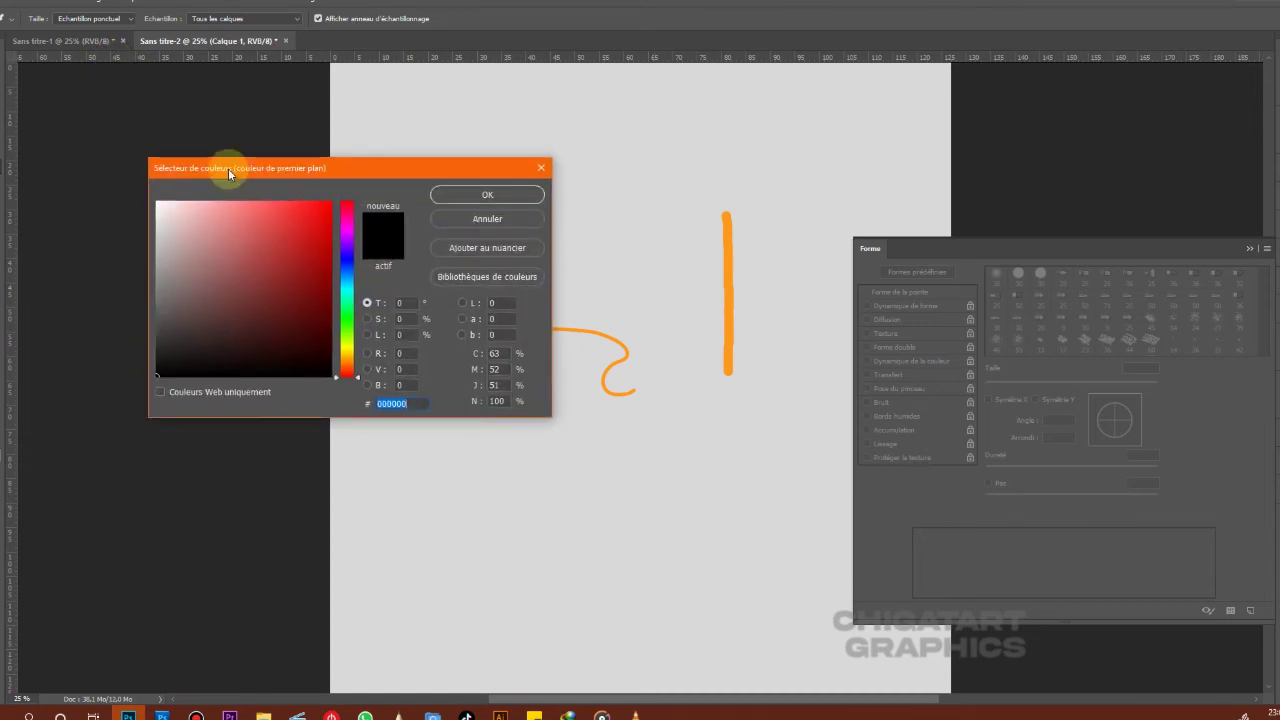
Set the foreground colour to black and paint a long horizontal line below the curve.
click(460, 196)
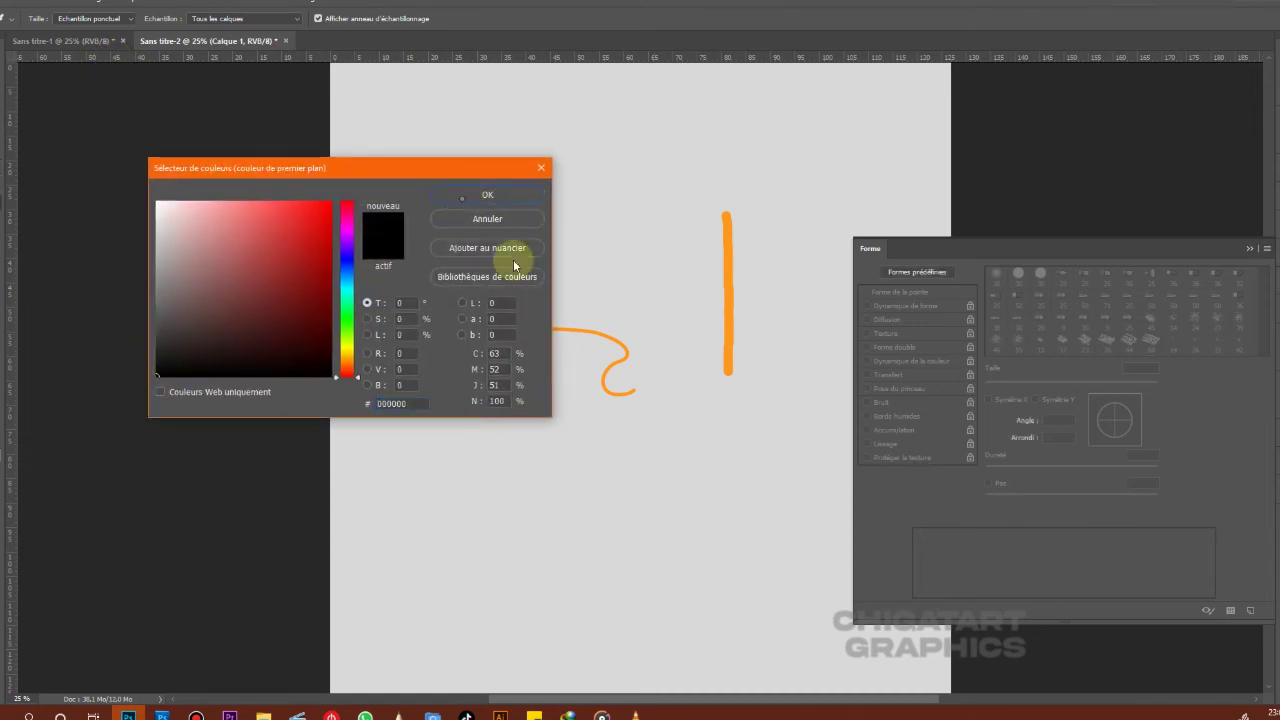
key(Return)
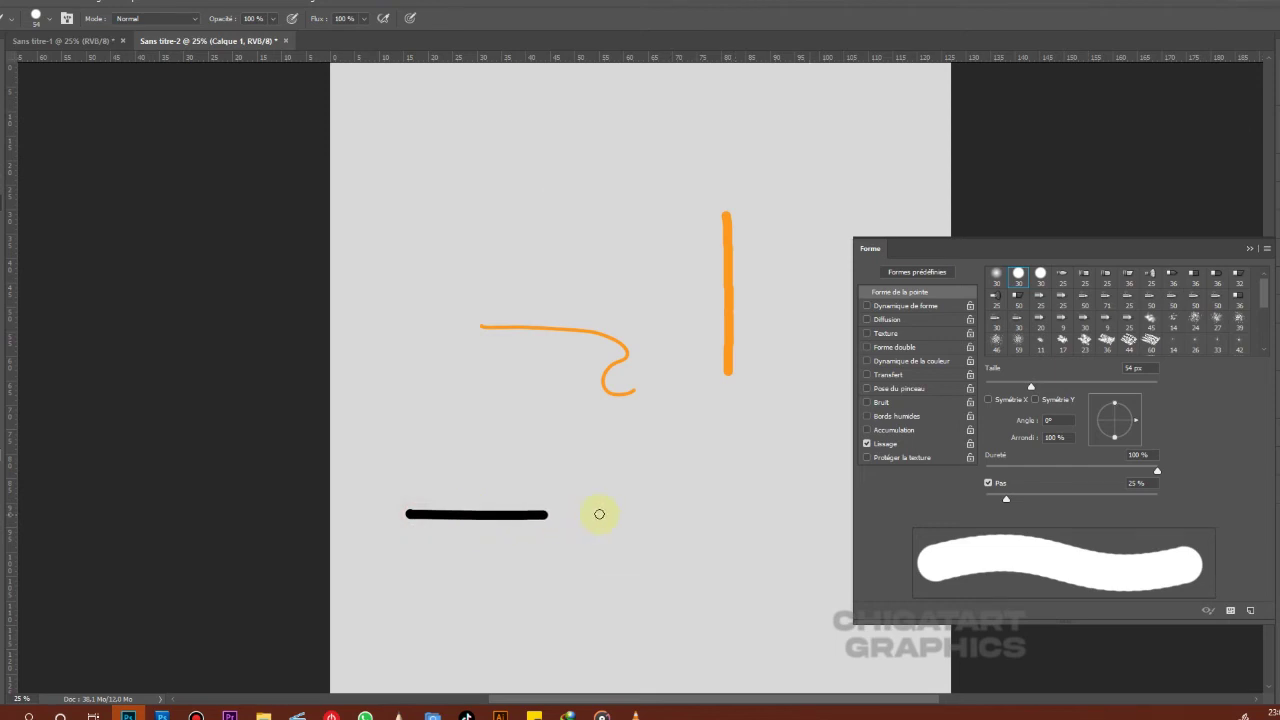
drag(476, 515, 606, 514)
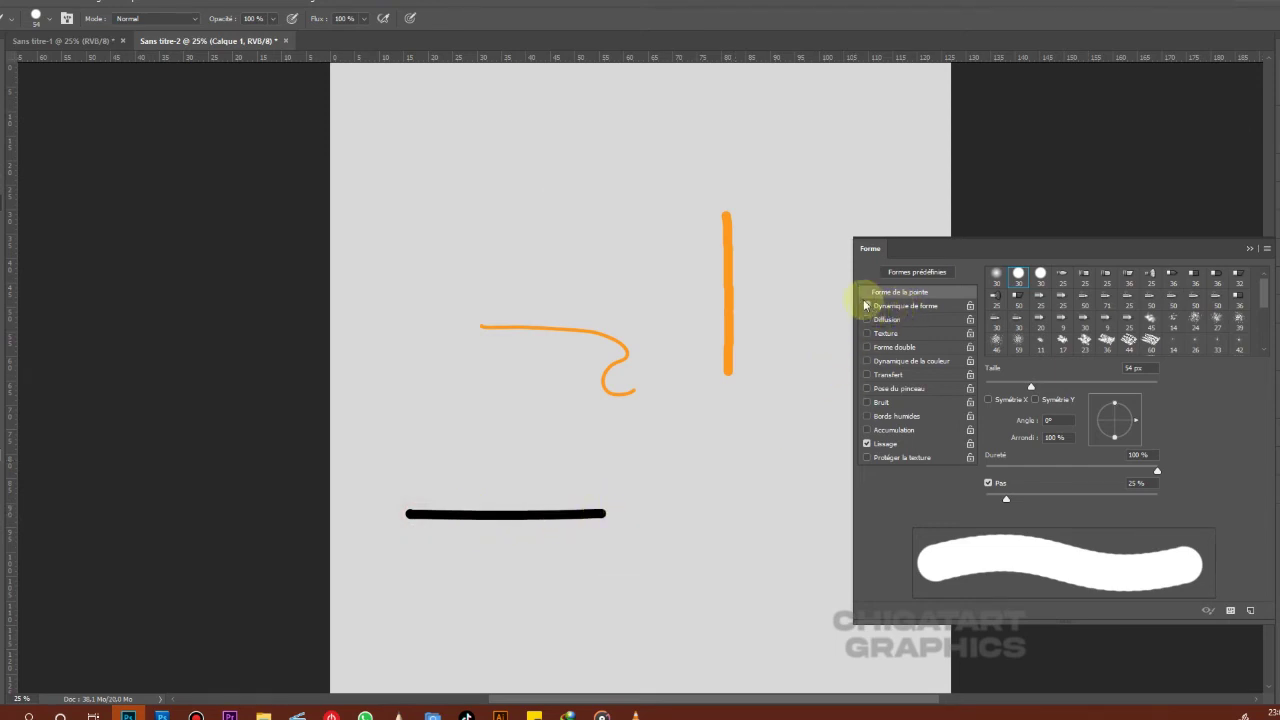
Enable Dynamique de forme, paint two more uniform strokes, and circle a blunt end with an arrow.
click(934, 306)
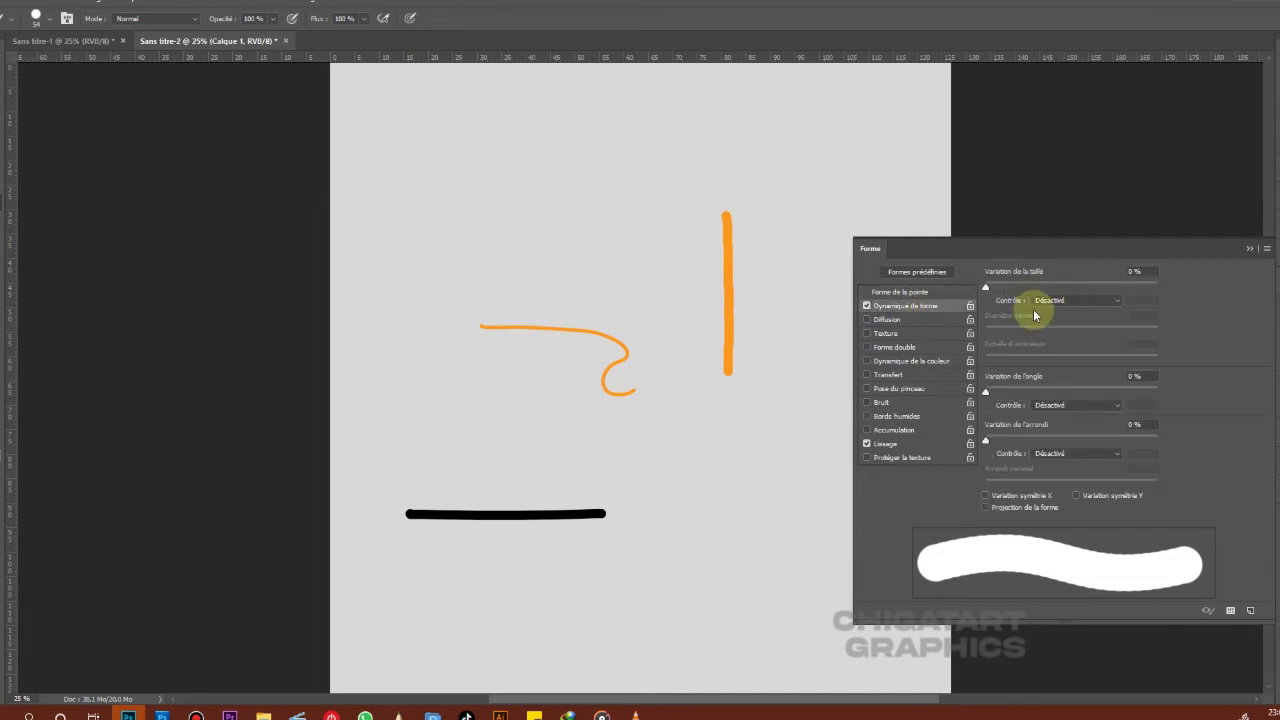
drag(406, 552, 630, 548)
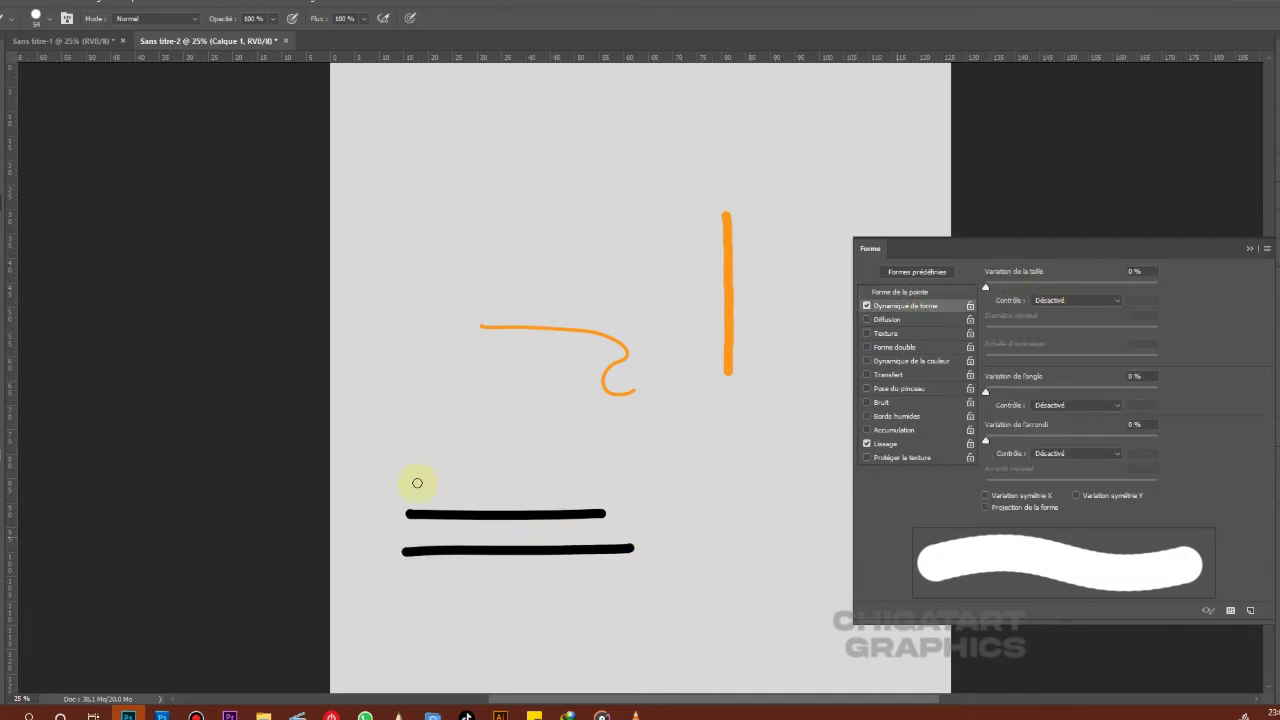
mouse_move(408, 487)
mouse_down()
mouse_move(627, 482)
mouse_move(616, 462)
mouse_up()
mouse_move(718, 456)
mouse_down()
mouse_move(660, 477)
mouse_move(684, 487)
mouse_up()
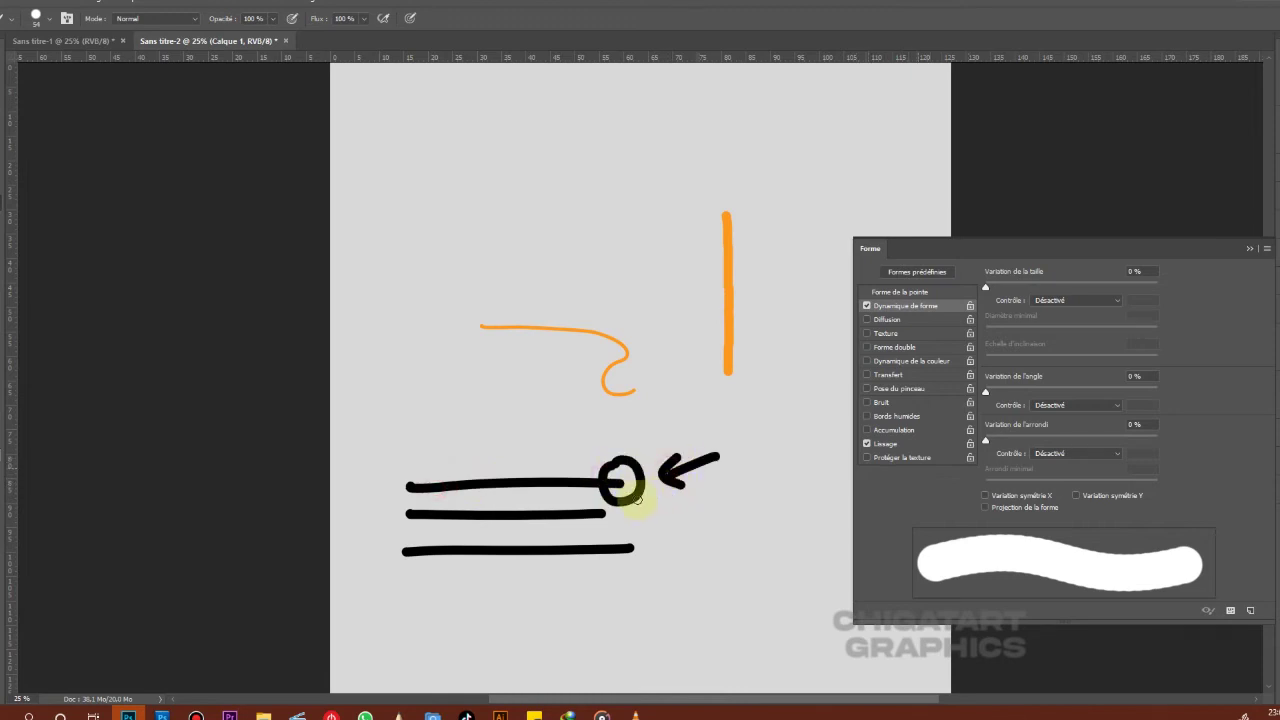
Set brush size variation to Pression de la plume and paint two tapered strokes below.
click(1079, 299)
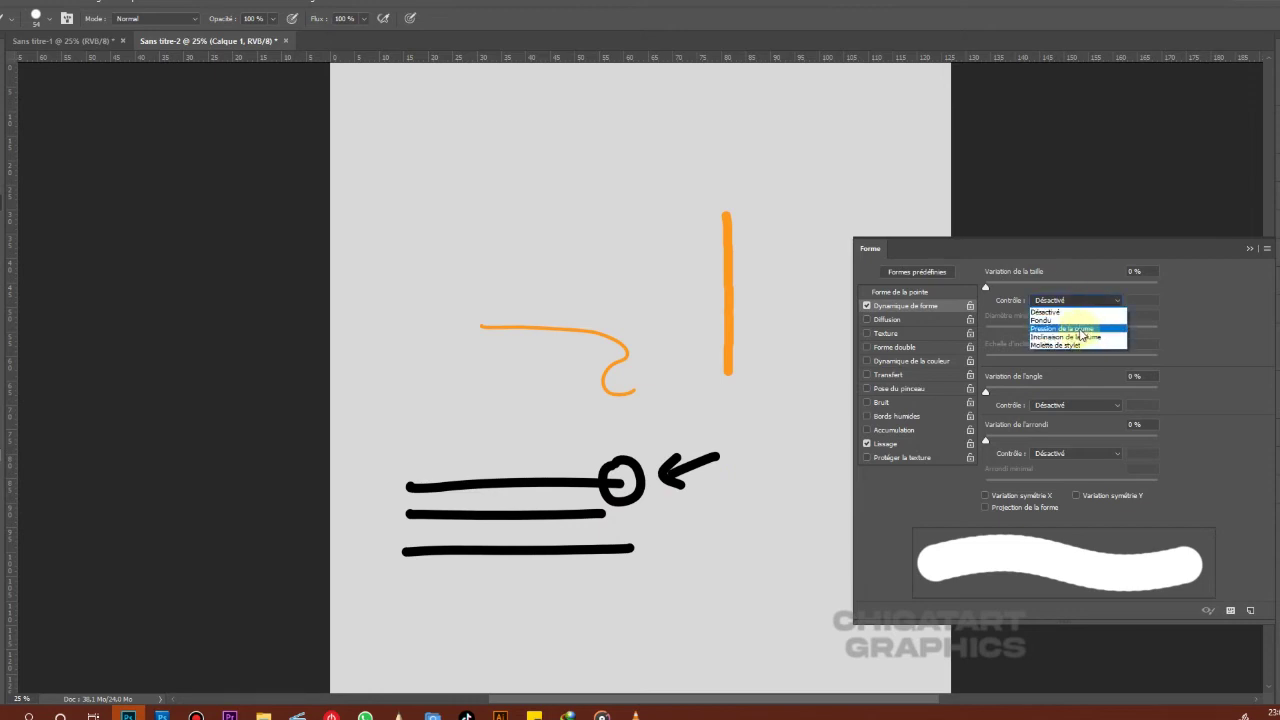
click(1079, 328)
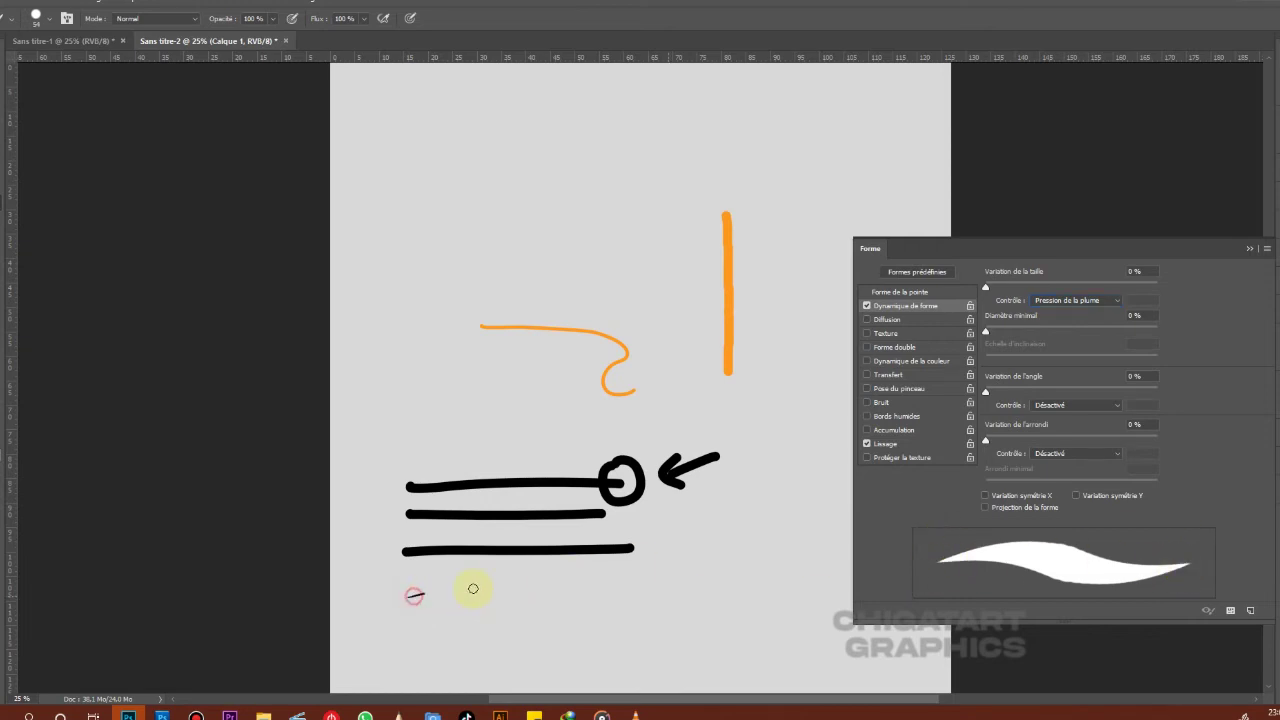
drag(473, 589, 728, 585)
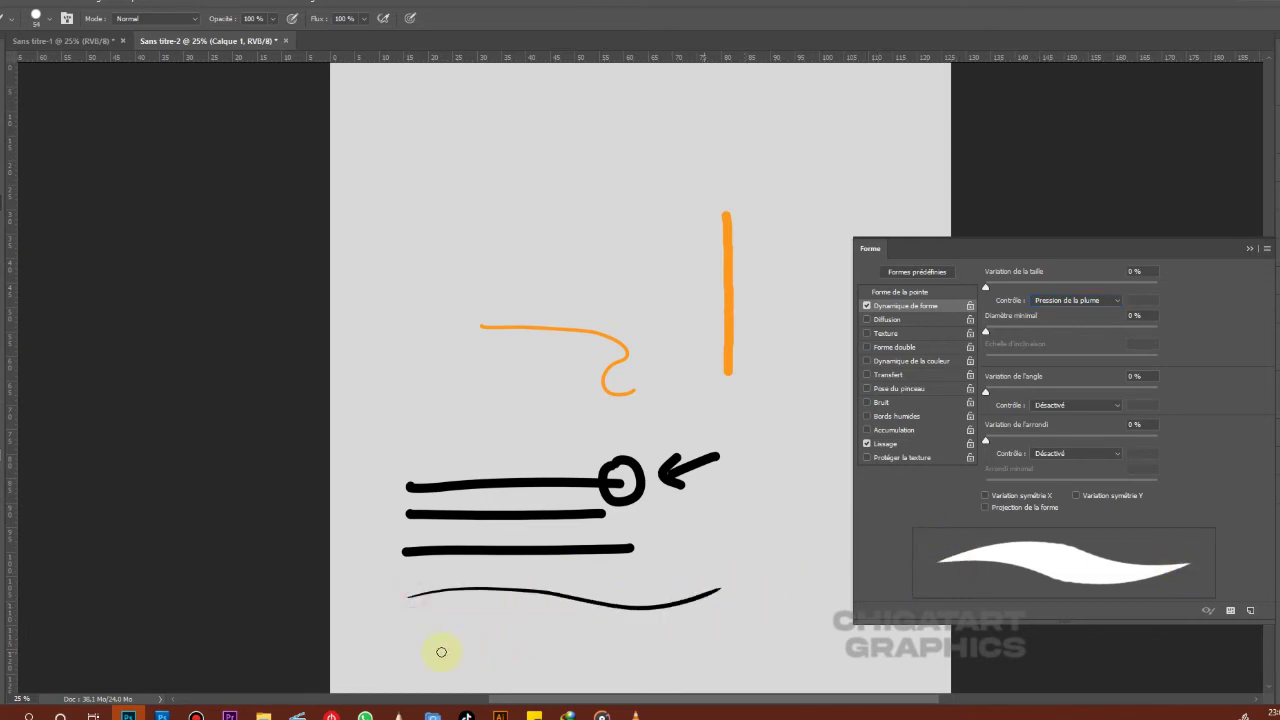
mouse_move(441, 652)
mouse_down()
mouse_move(529, 637)
mouse_move(660, 649)
mouse_move(744, 618)
mouse_up()
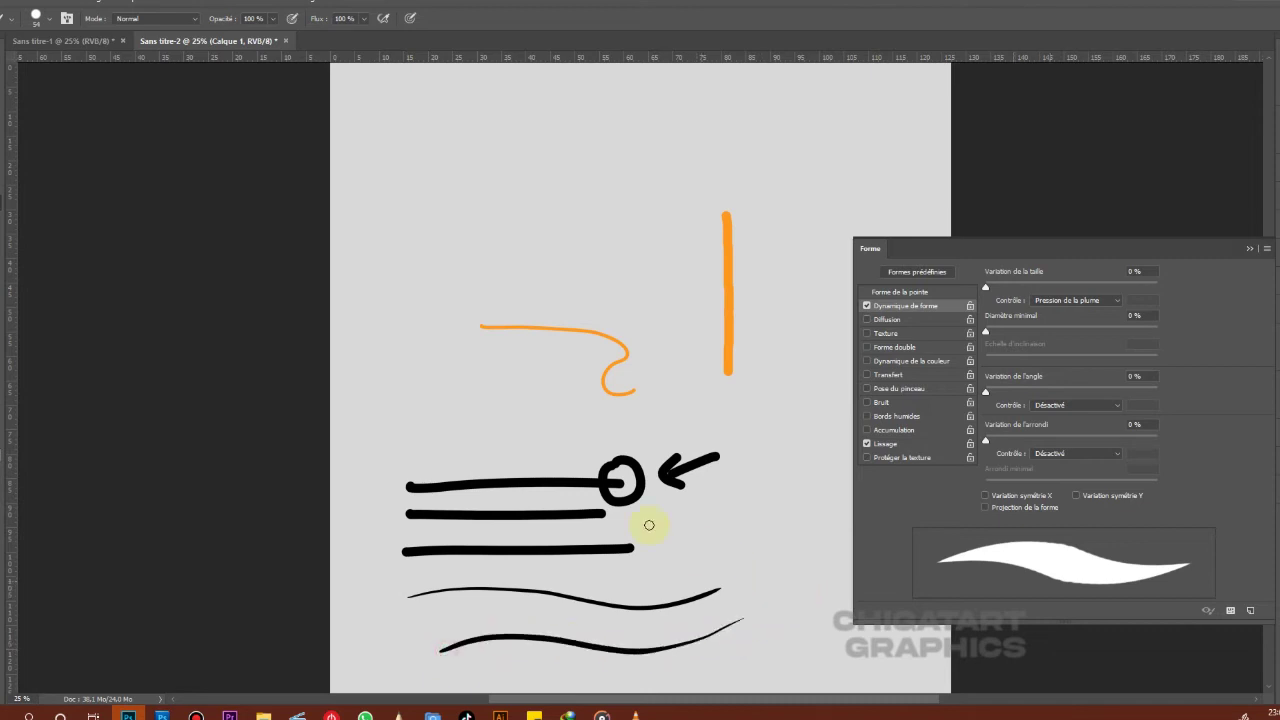
Paint two tapered strokes above, circling both ends of the long one with an arrow.
drag(444, 439, 655, 431)
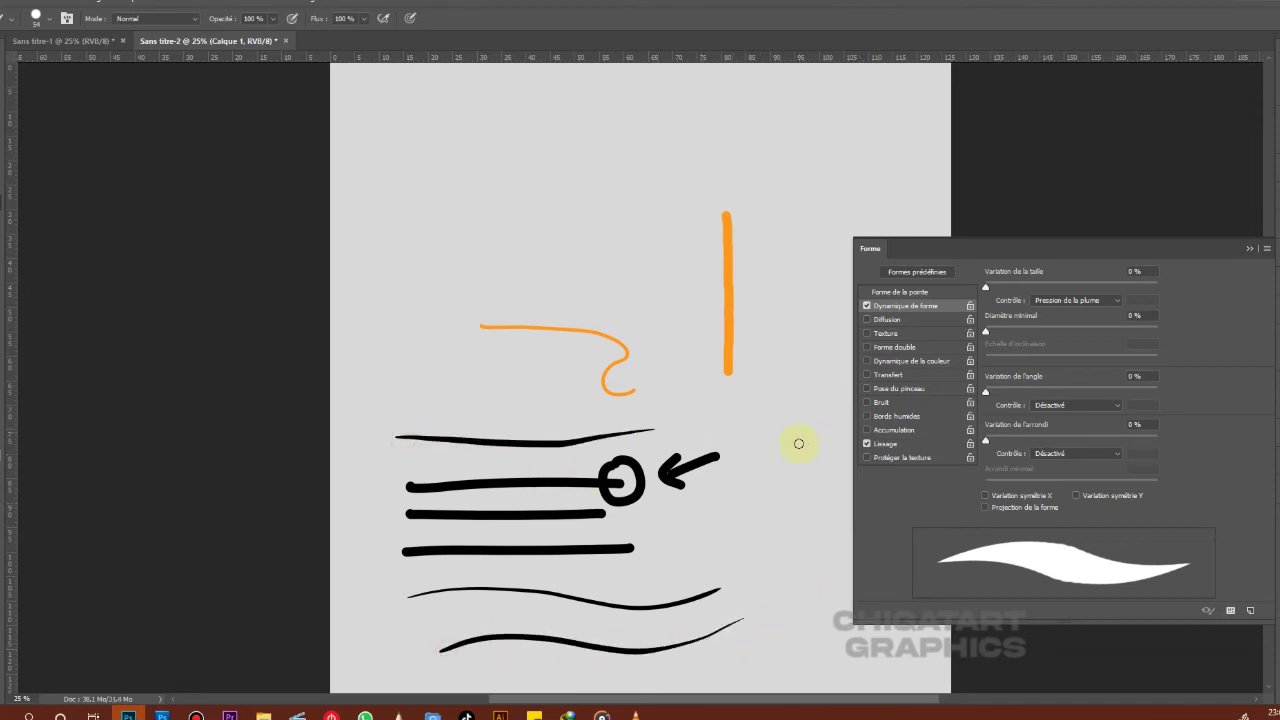
drag(430, 390, 757, 402)
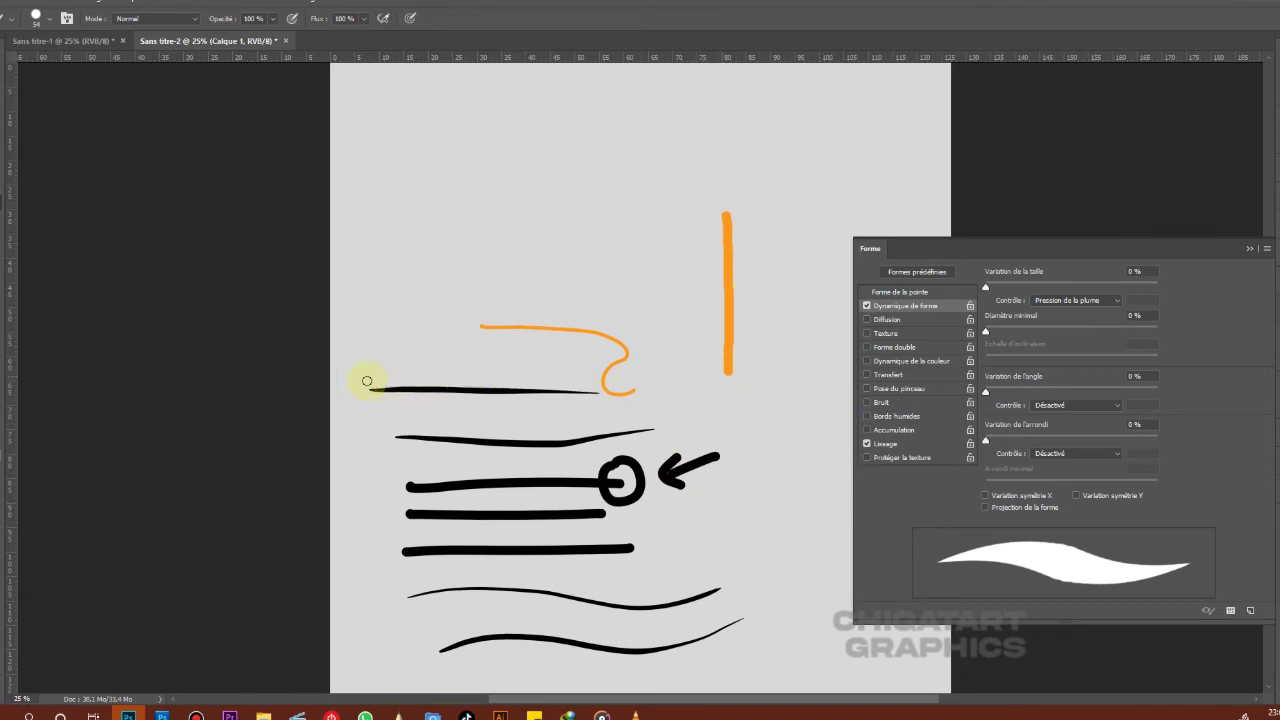
drag(349, 385, 378, 382)
drag(616, 375, 624, 414)
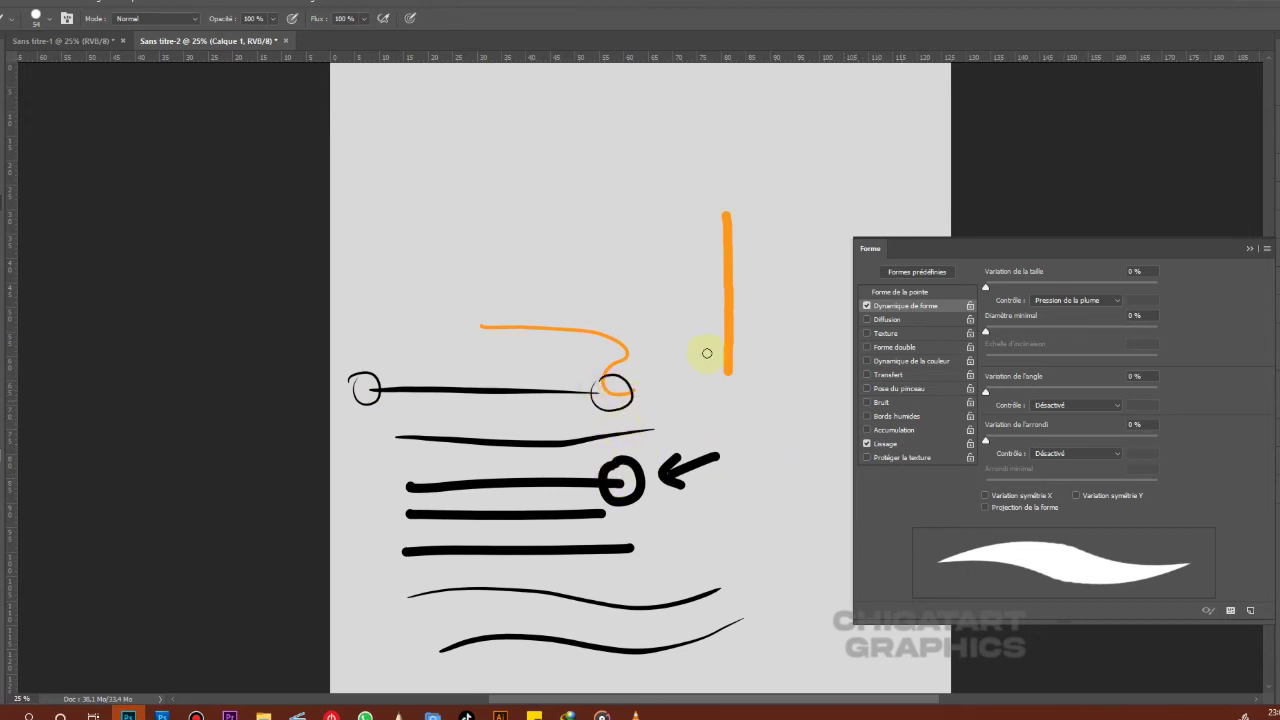
drag(384, 280, 428, 372)
Switch the foreground colour to red and handwrite an underlined 'Pression' label.
click(10, 440)
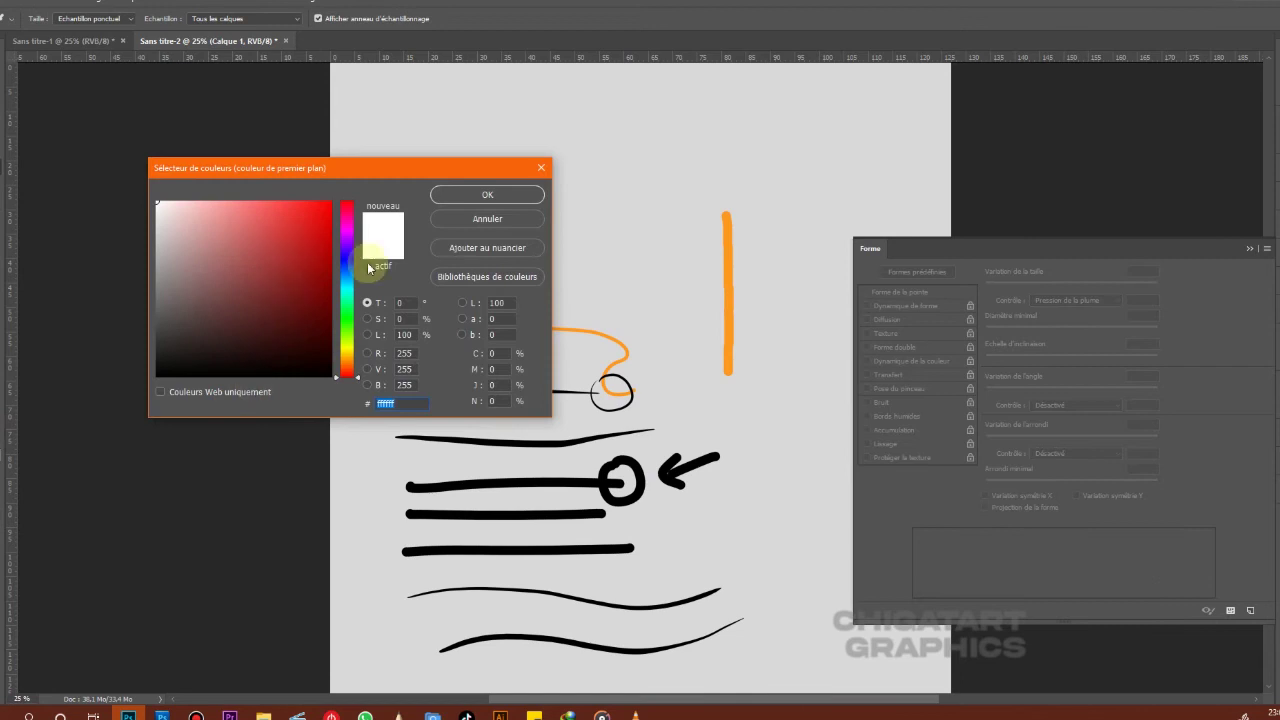
click(487, 194)
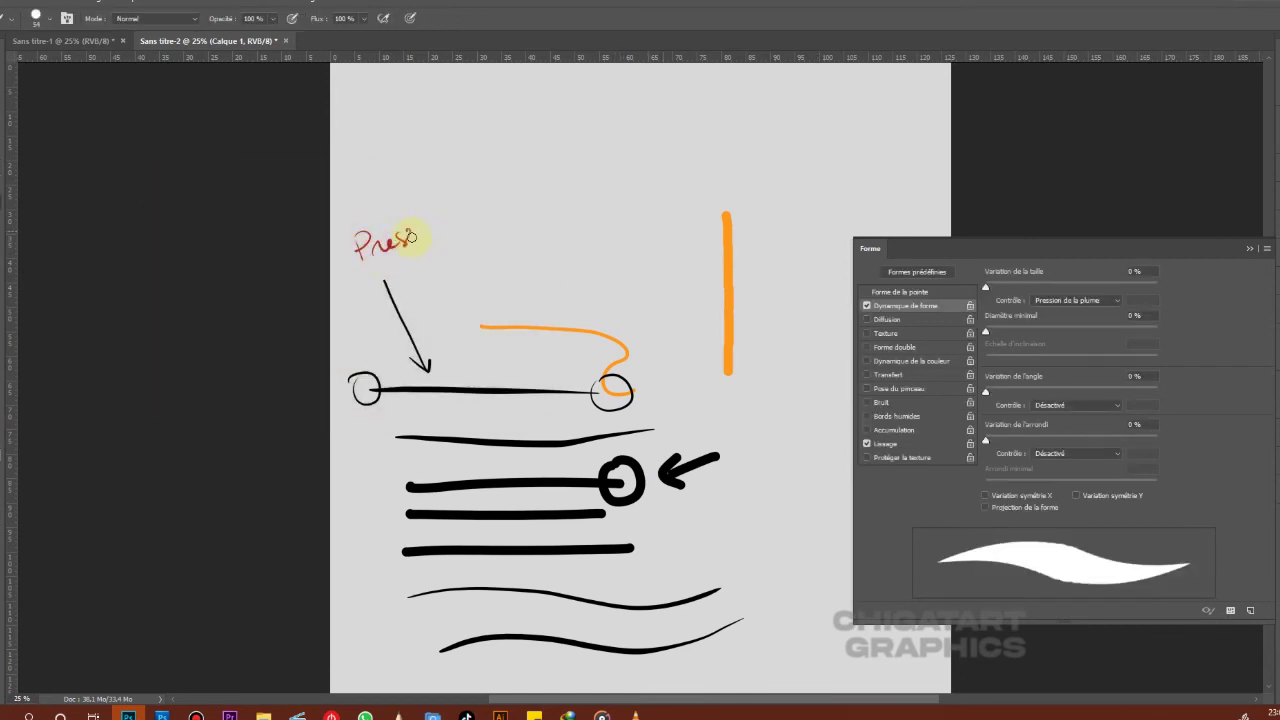
drag(422, 228, 443, 229)
drag(361, 272, 474, 239)
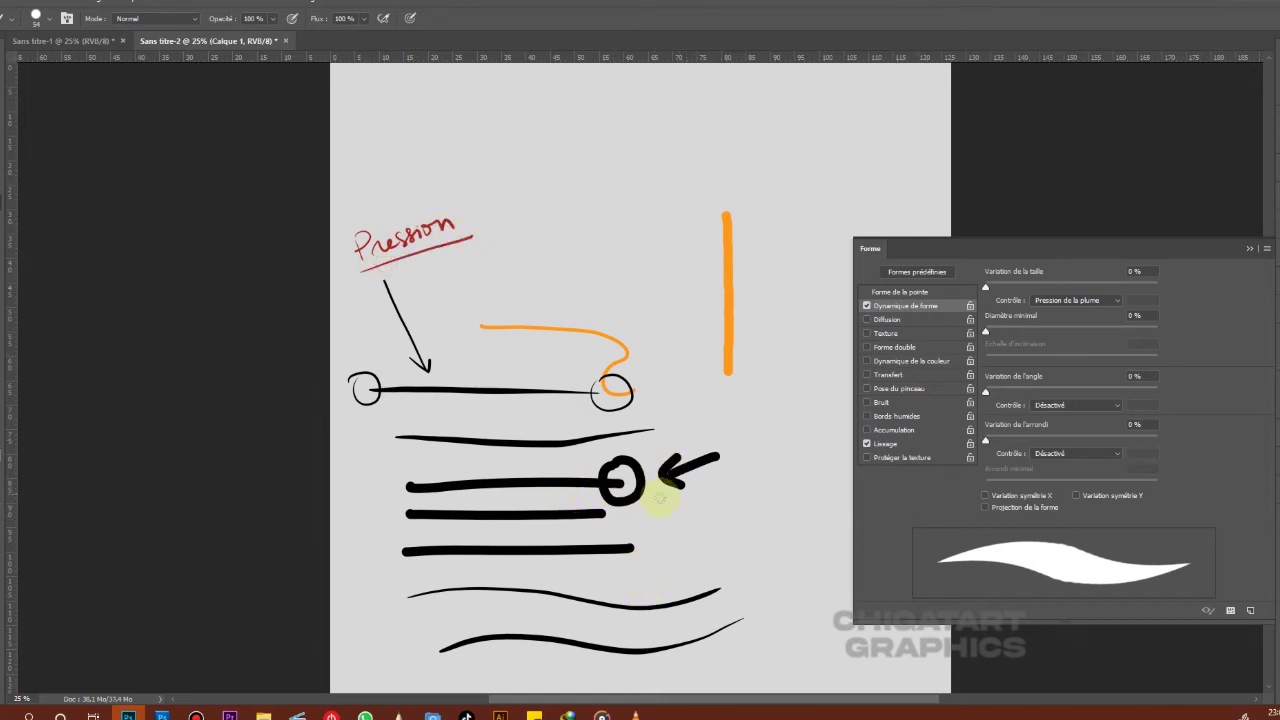
Draw a red arrow to the uniform stroke and handwrite 'No pression' and 'Mouse' labels.
drag(596, 562, 770, 545)
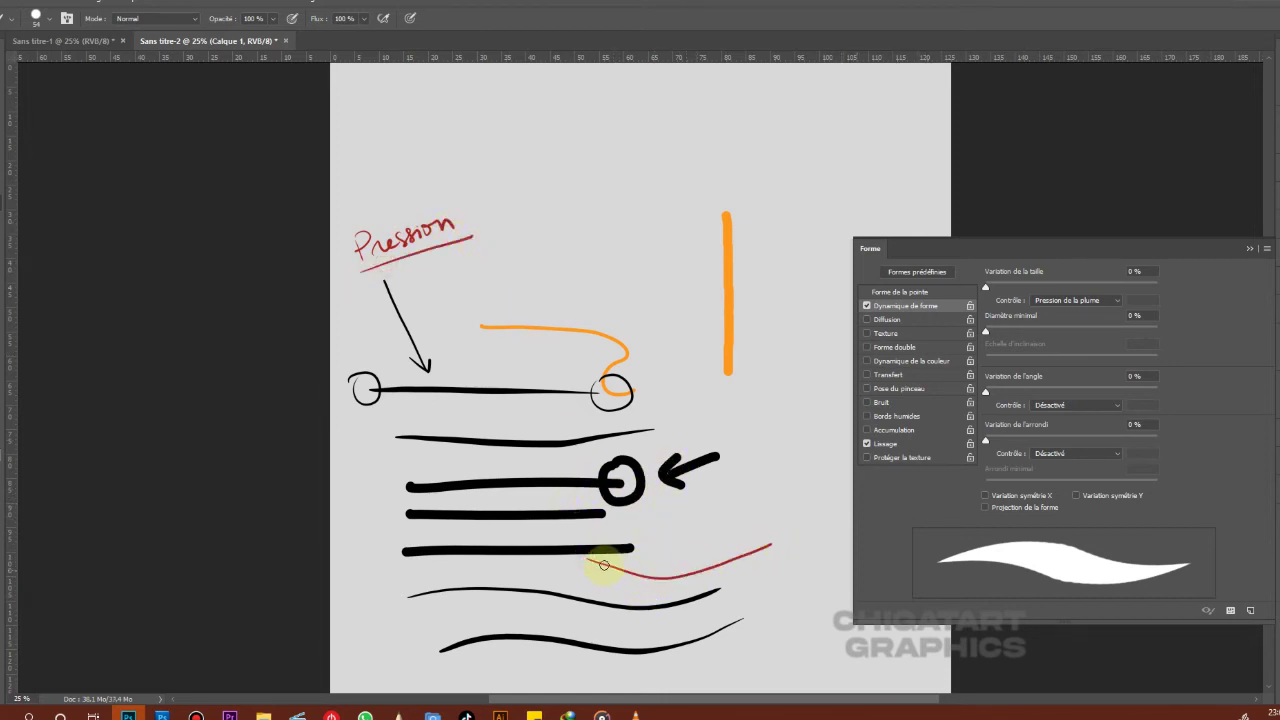
mouse_move(605, 552)
mouse_down()
mouse_move(586, 561)
mouse_move(605, 573)
mouse_up()
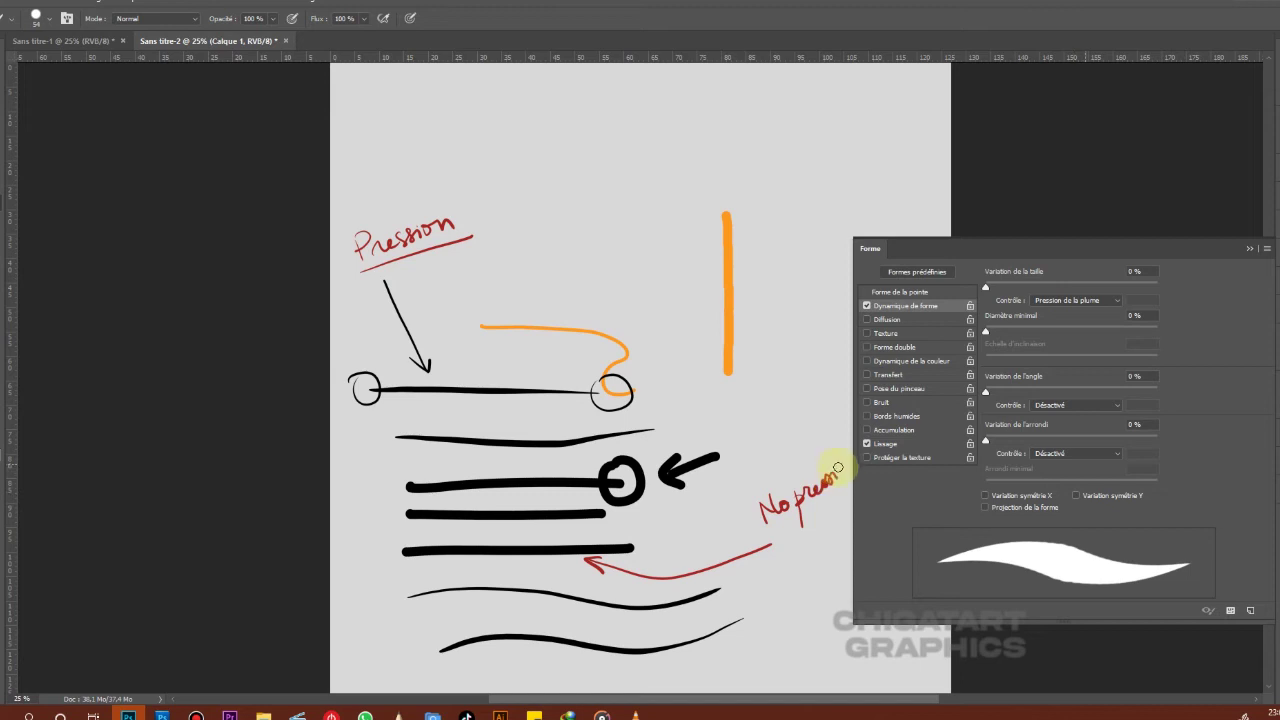
drag(838, 467, 874, 462)
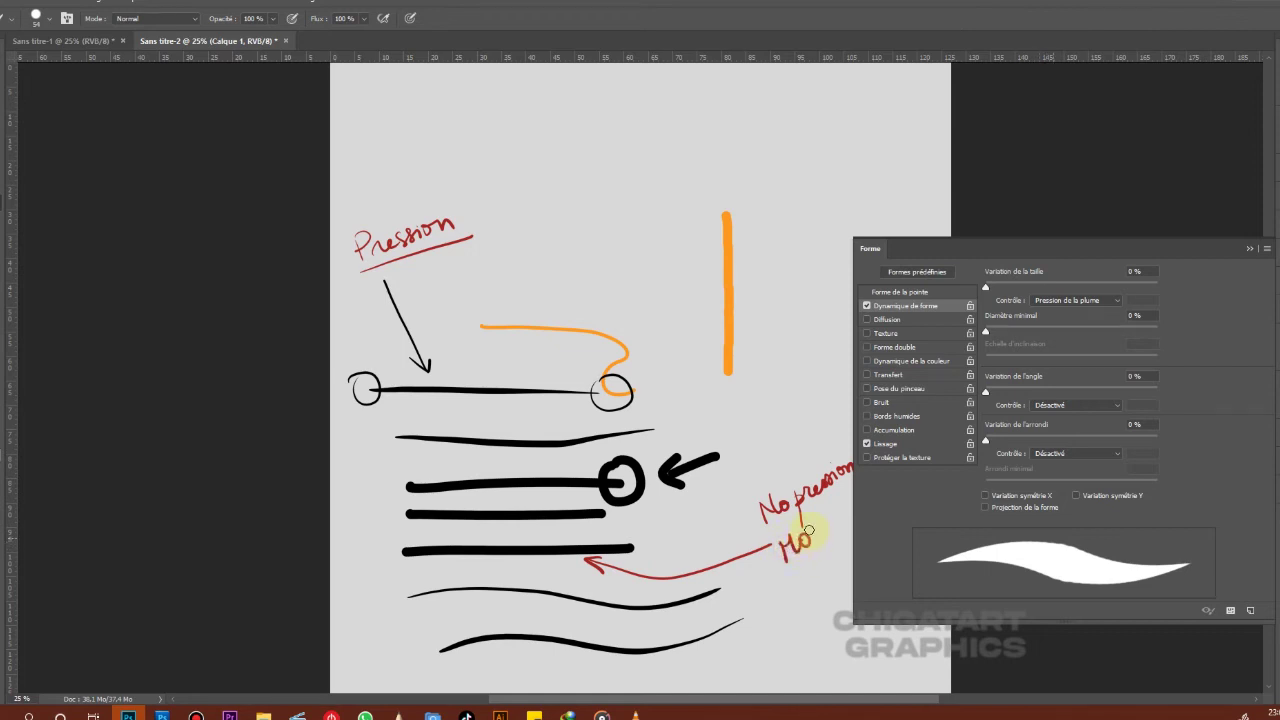
drag(835, 515, 781, 578)
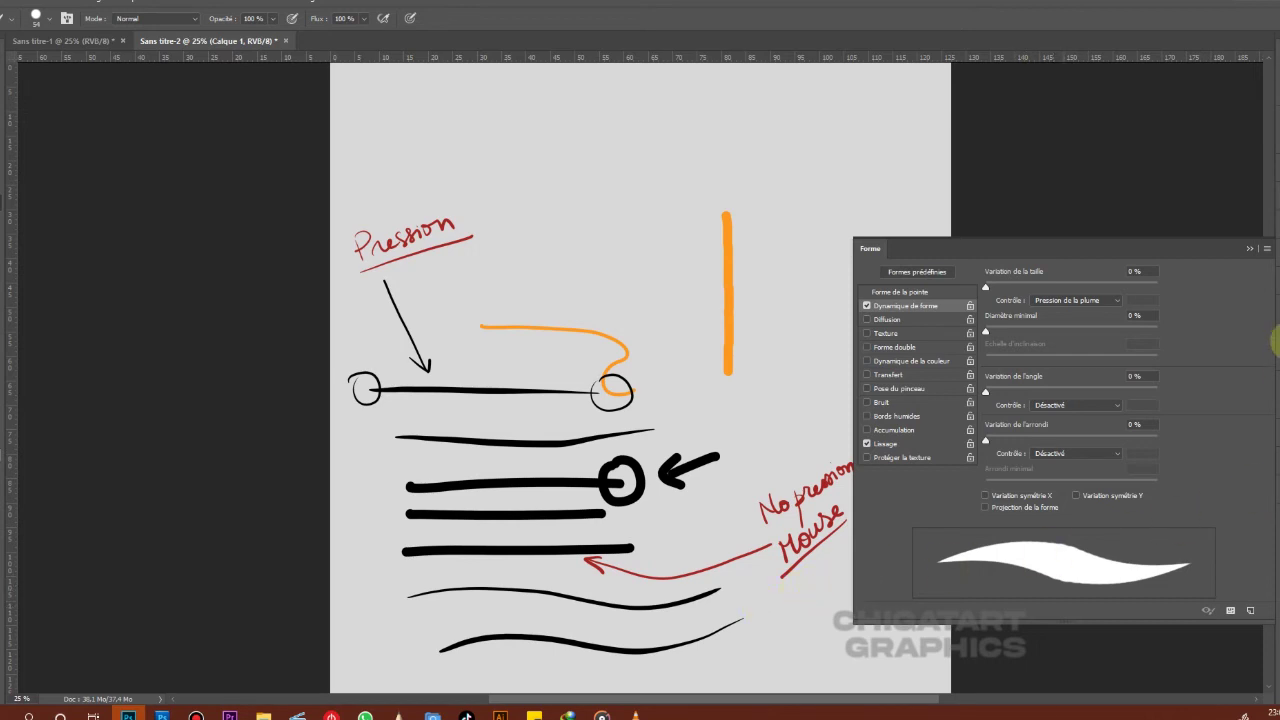
key(F7)
Hide Calque 1, add empty Calque 2, and re-enable Dynamique de forme in brush settings.
click(1094, 243)
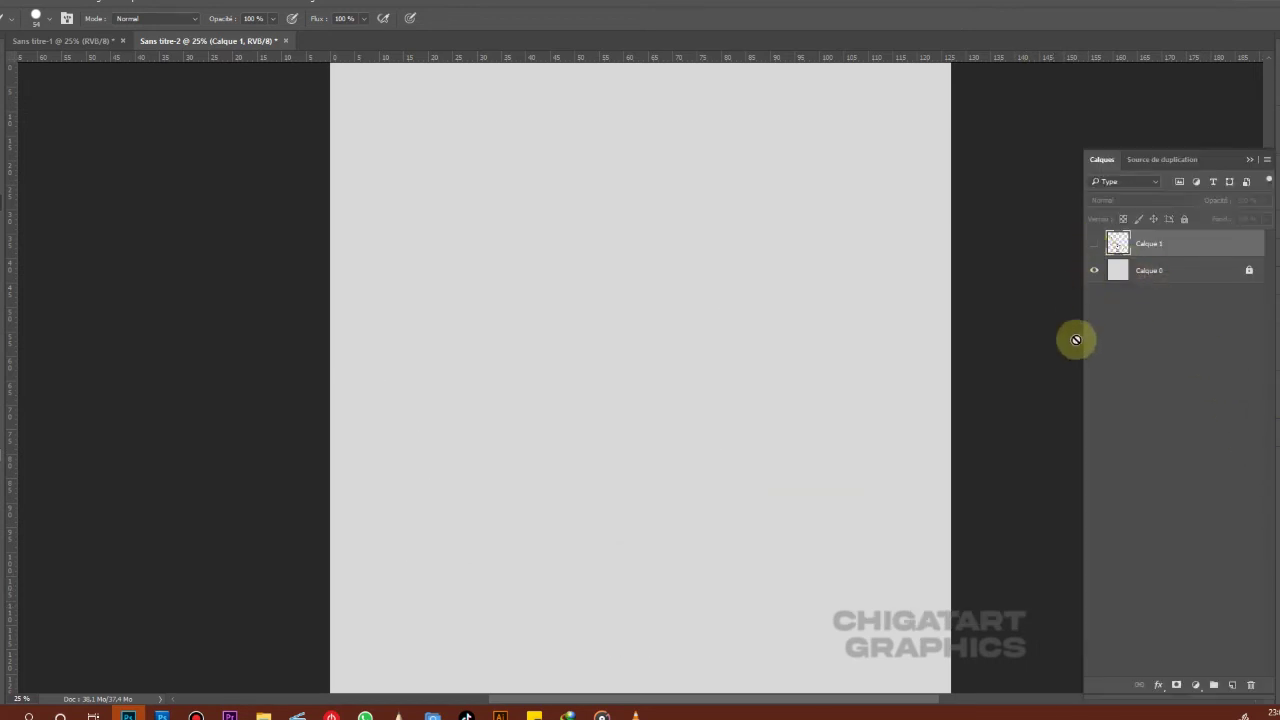
click(1232, 684)
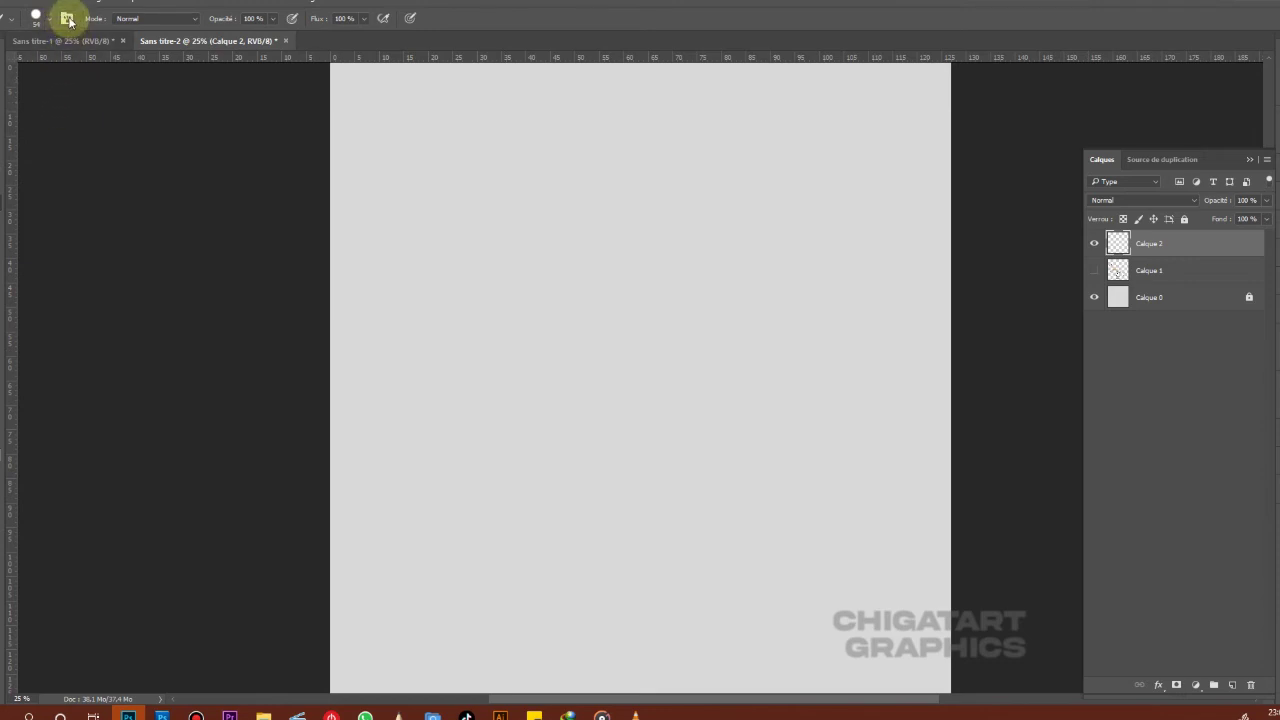
click(66, 18)
click(866, 305)
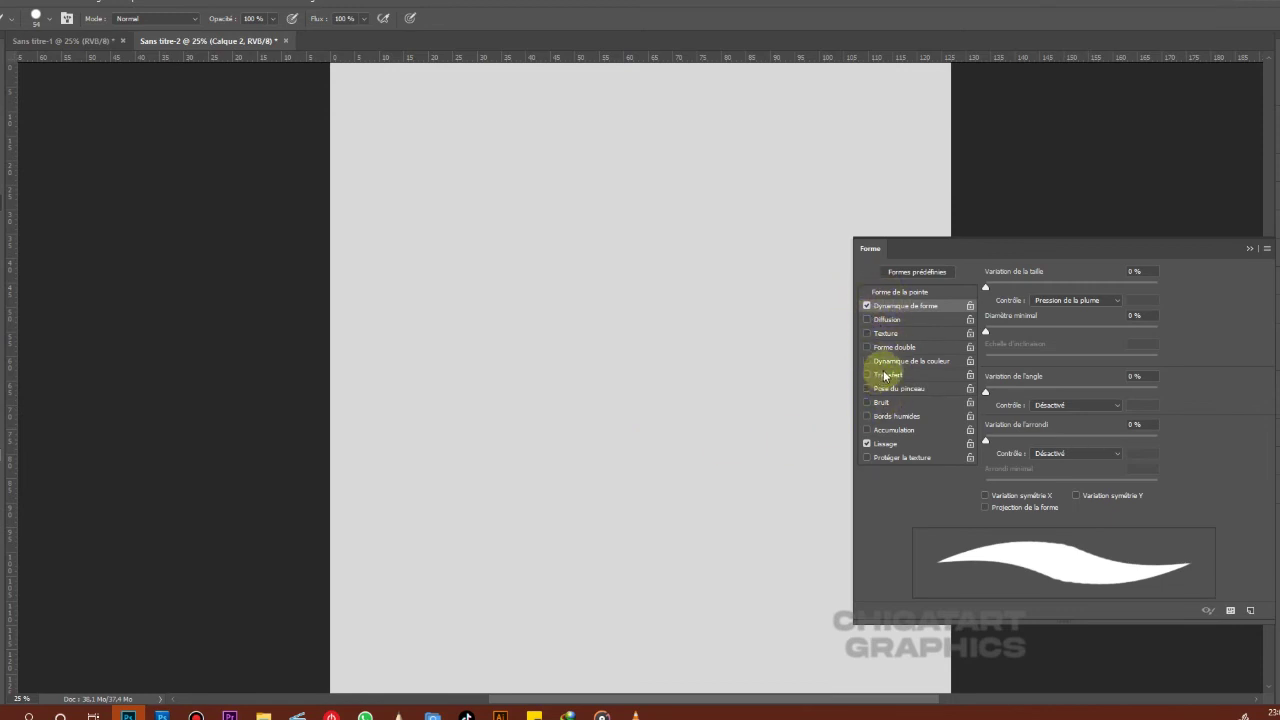
Disable Shape Dynamics and paint six thick uniform vertical strokes across the top.
click(868, 305)
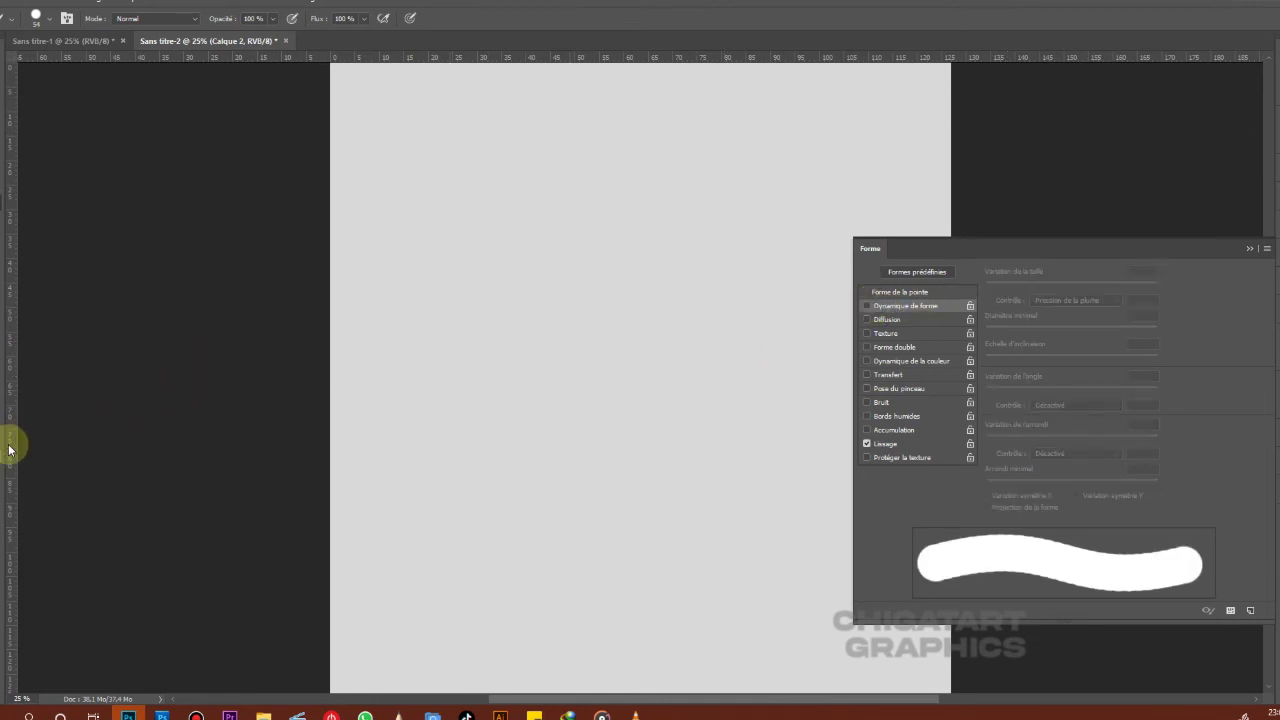
drag(436, 147, 428, 259)
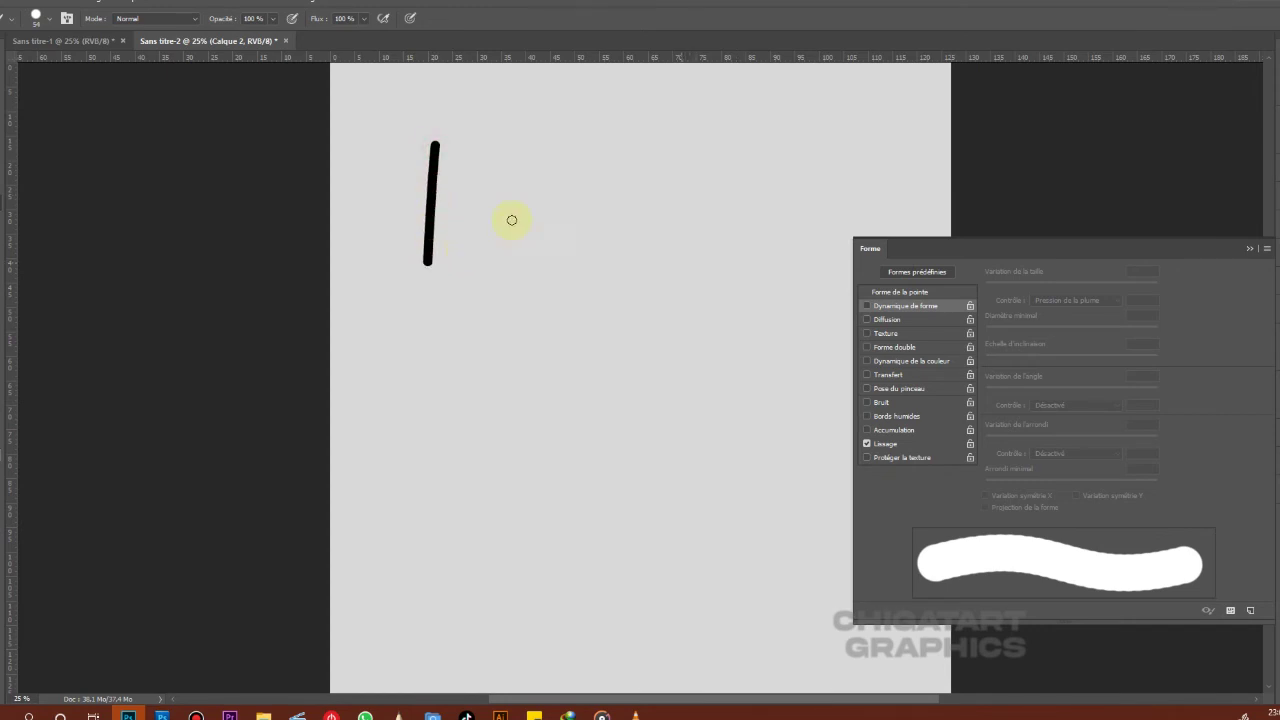
drag(455, 142, 447, 262)
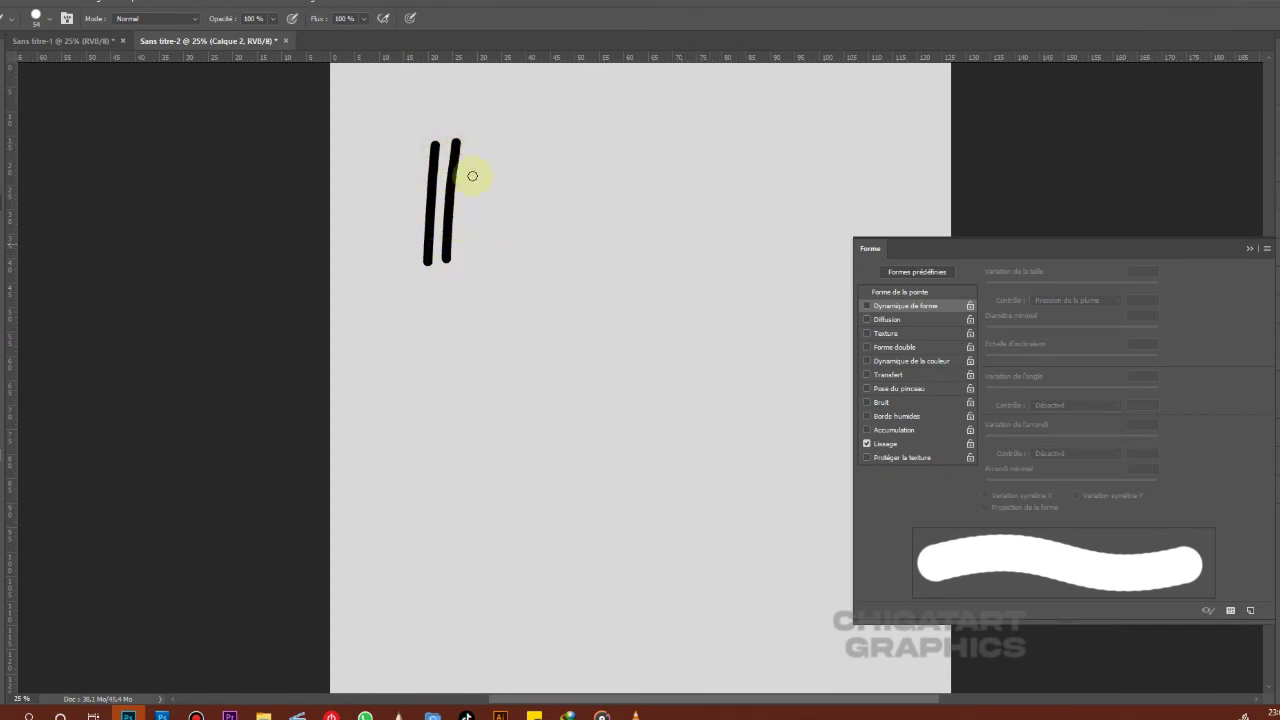
drag(474, 143, 470, 251)
drag(492, 140, 493, 252)
drag(509, 141, 517, 247)
drag(534, 135, 546, 249)
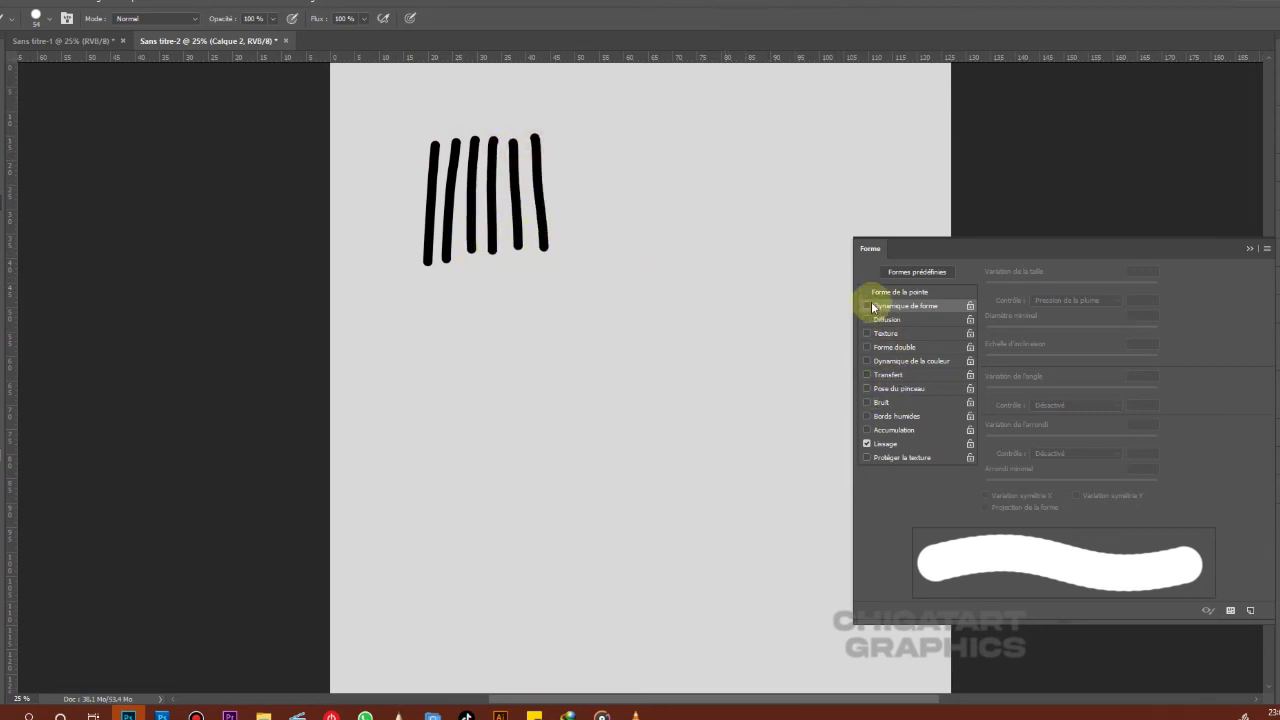
Re-enable Shape Dynamics and paint four tapered vertical strokes in a lower row.
click(866, 306)
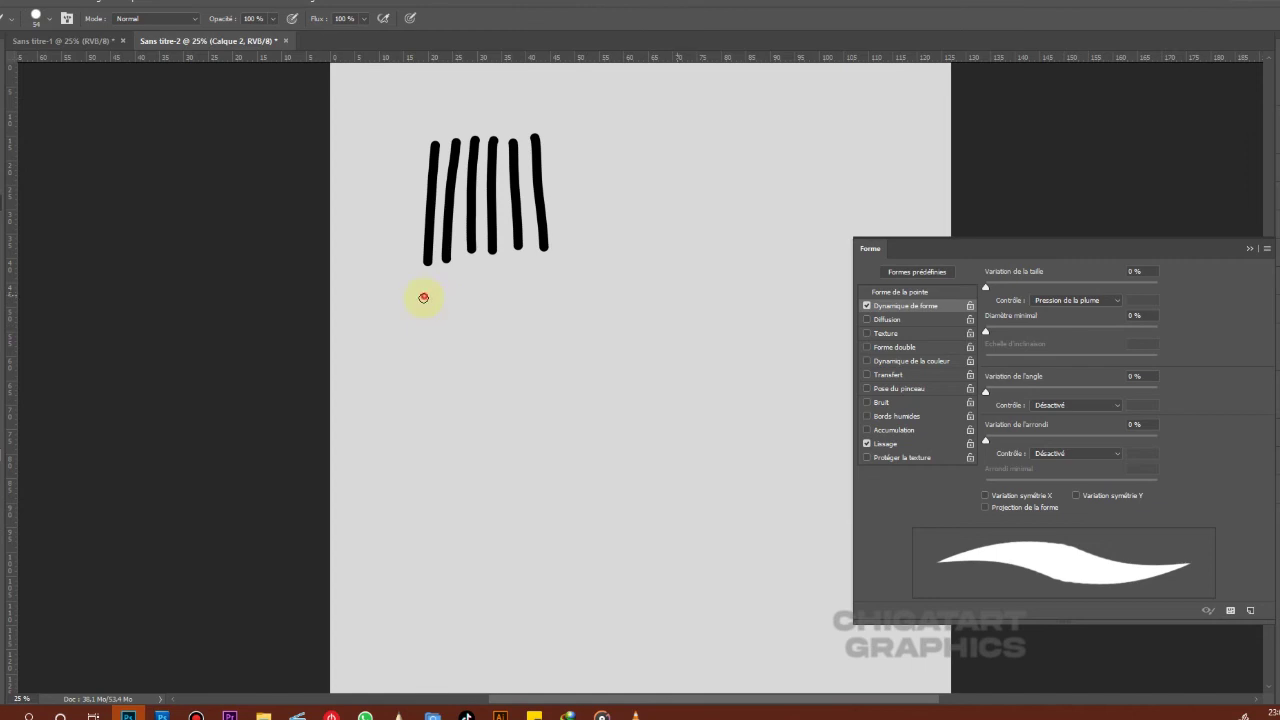
drag(418, 347, 408, 437)
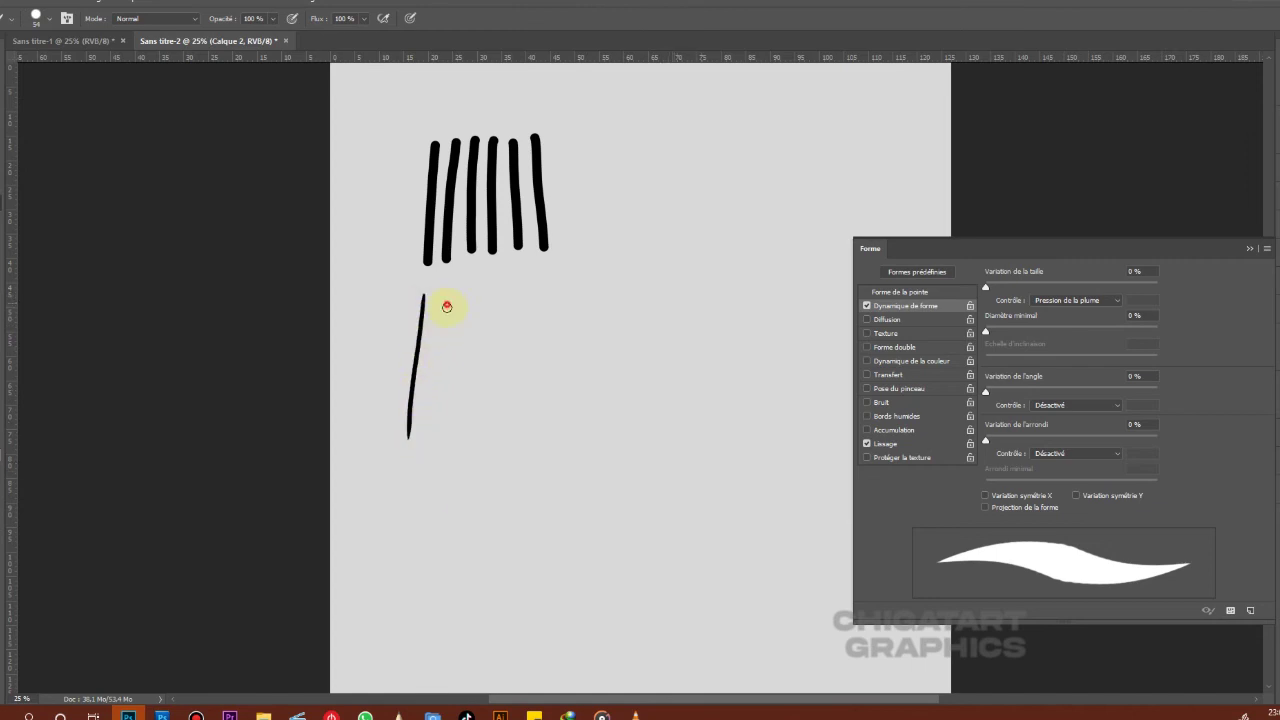
drag(447, 306, 438, 409)
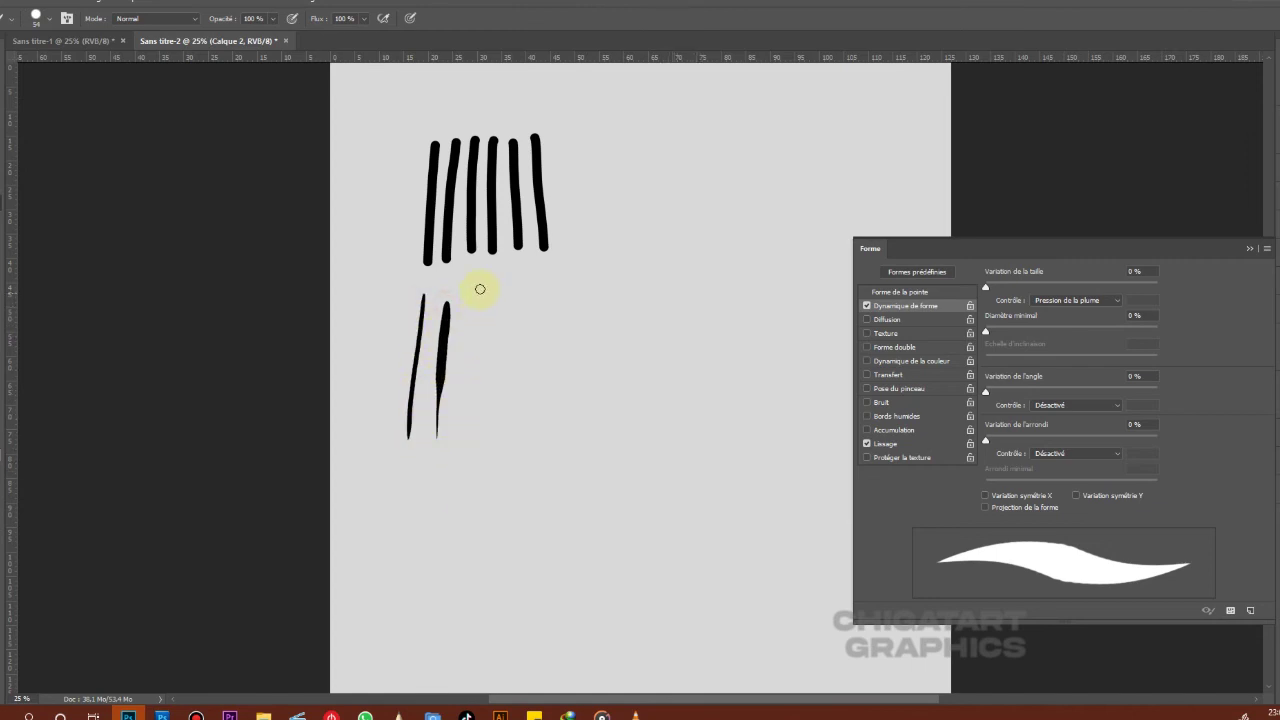
drag(474, 353, 467, 441)
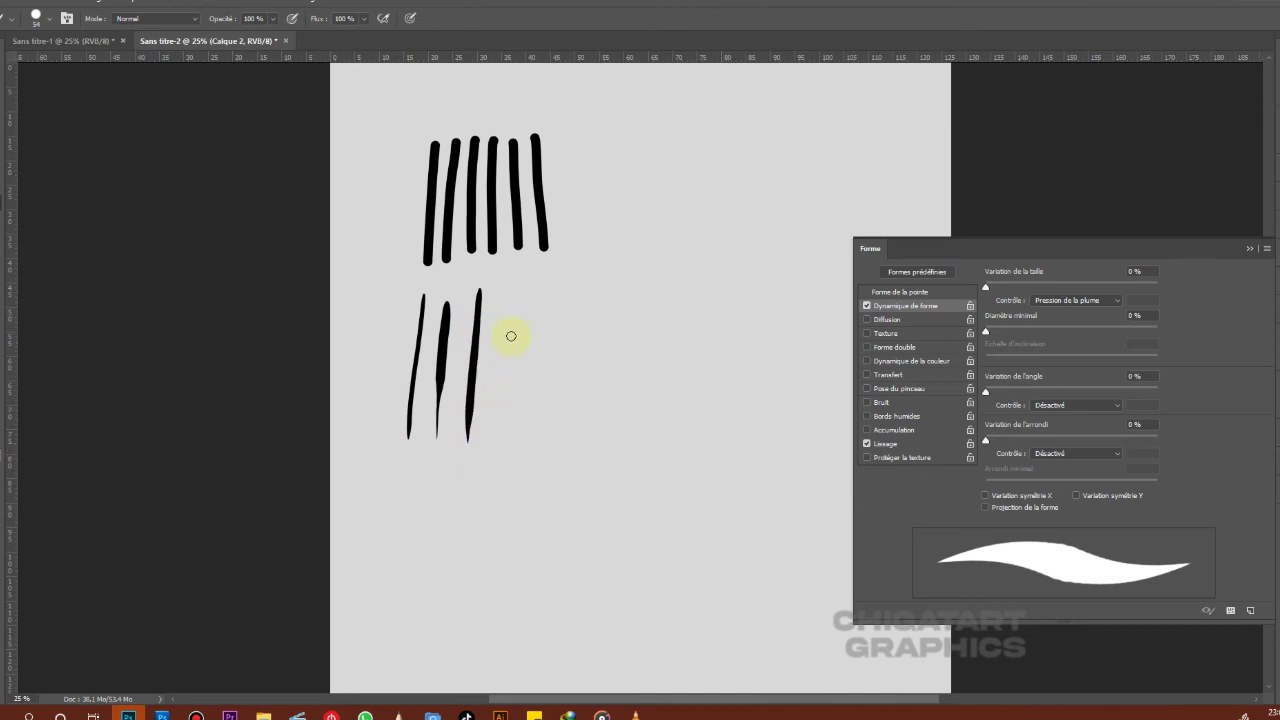
drag(516, 286, 504, 410)
Set the size Control to Off, then add two uniform vertical and three uniform horizontal strokes.
click(1090, 300)
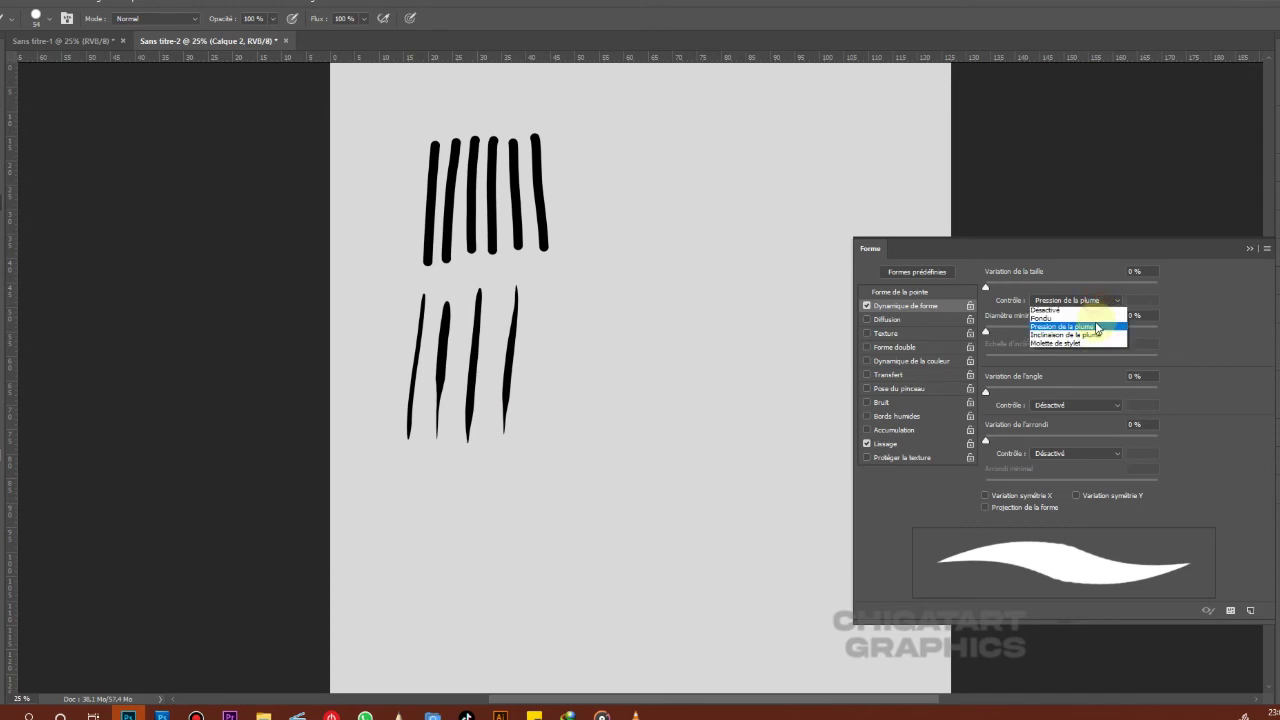
click(1076, 313)
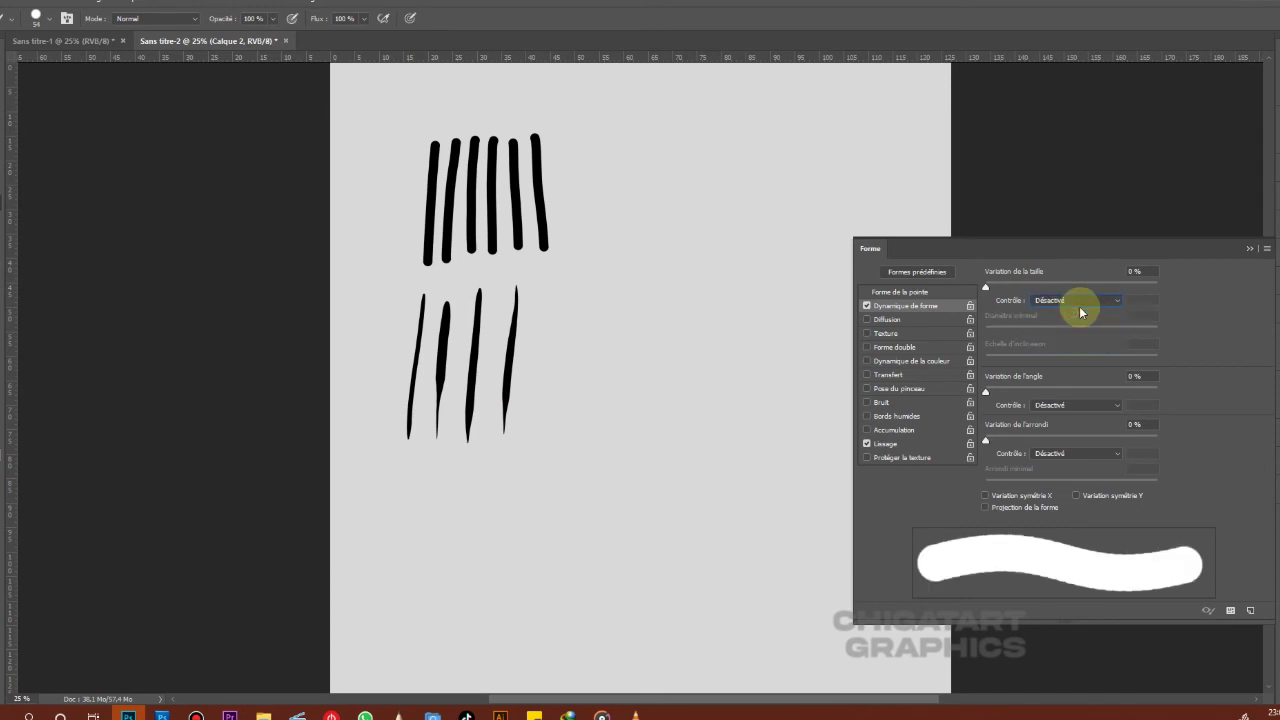
drag(568, 133, 573, 255)
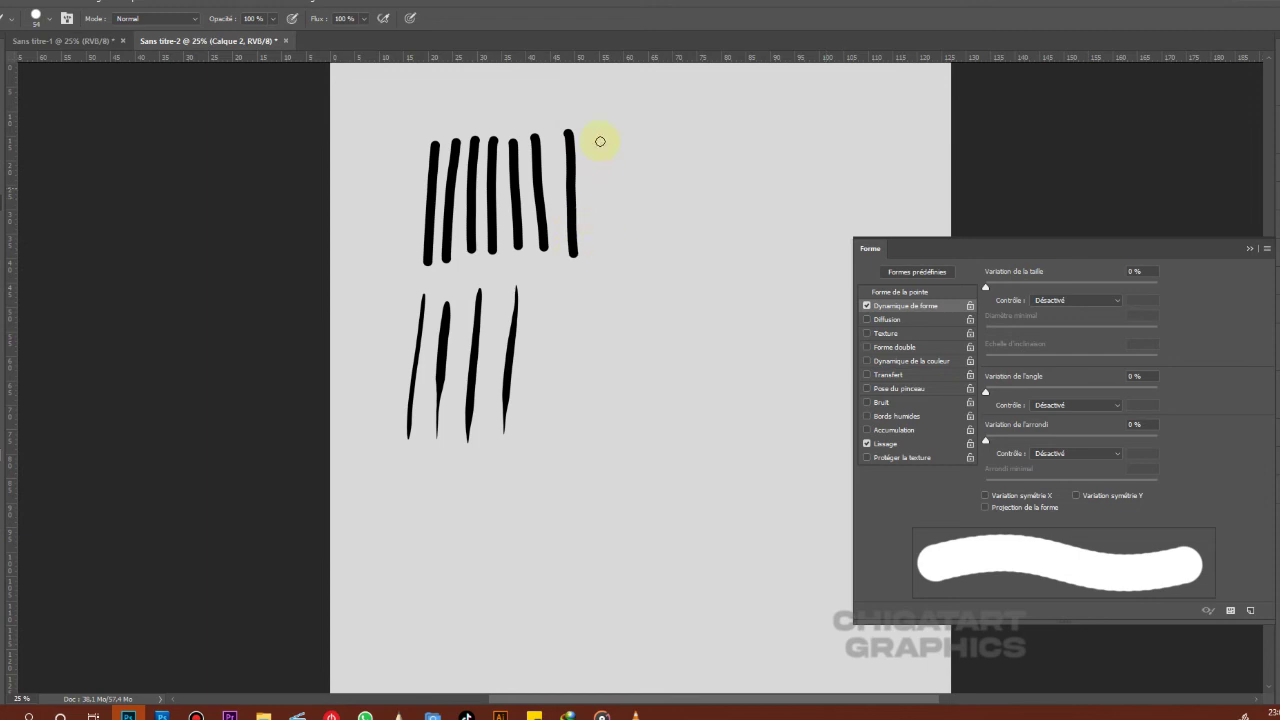
drag(600, 134, 601, 240)
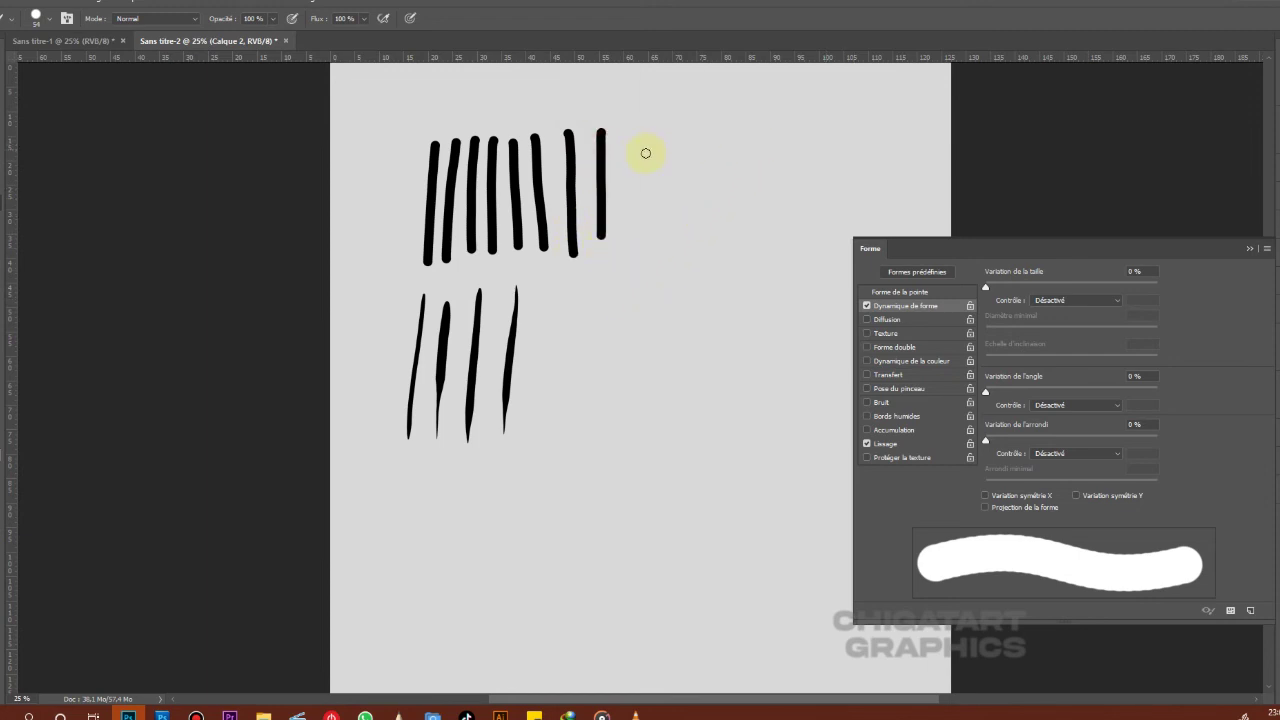
drag(630, 149, 776, 140)
drag(626, 173, 784, 167)
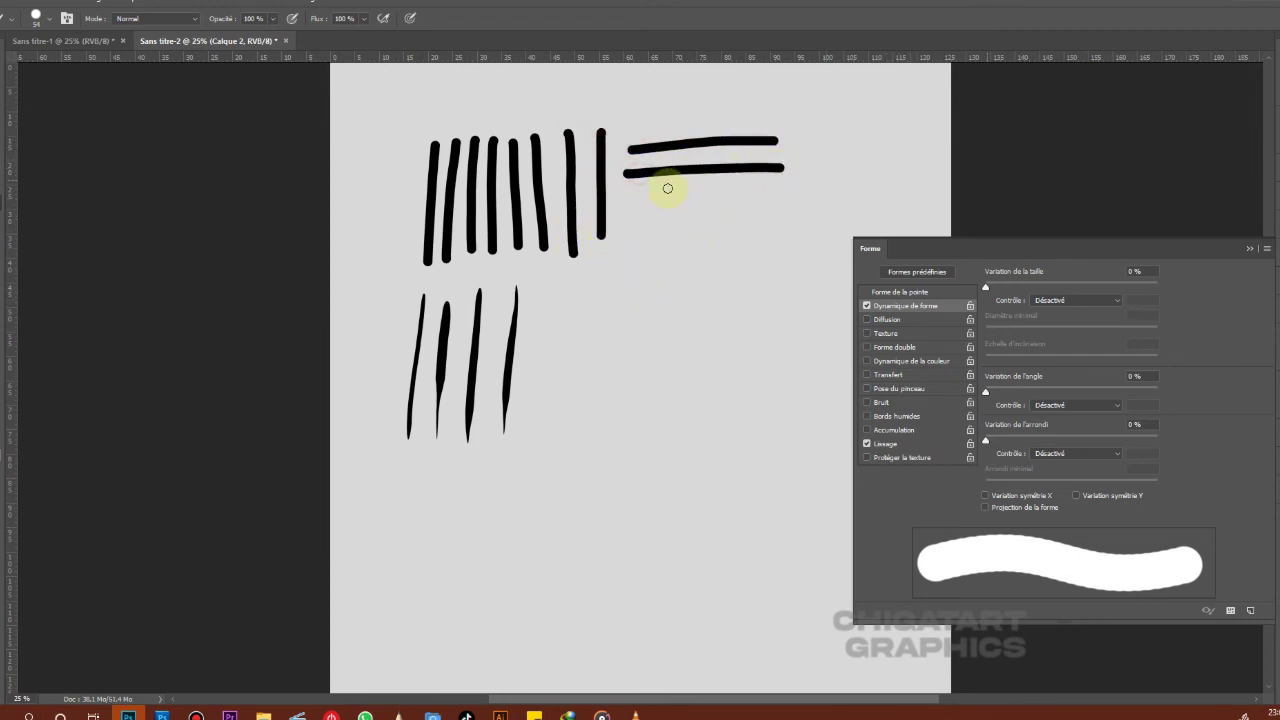
drag(630, 196, 775, 188)
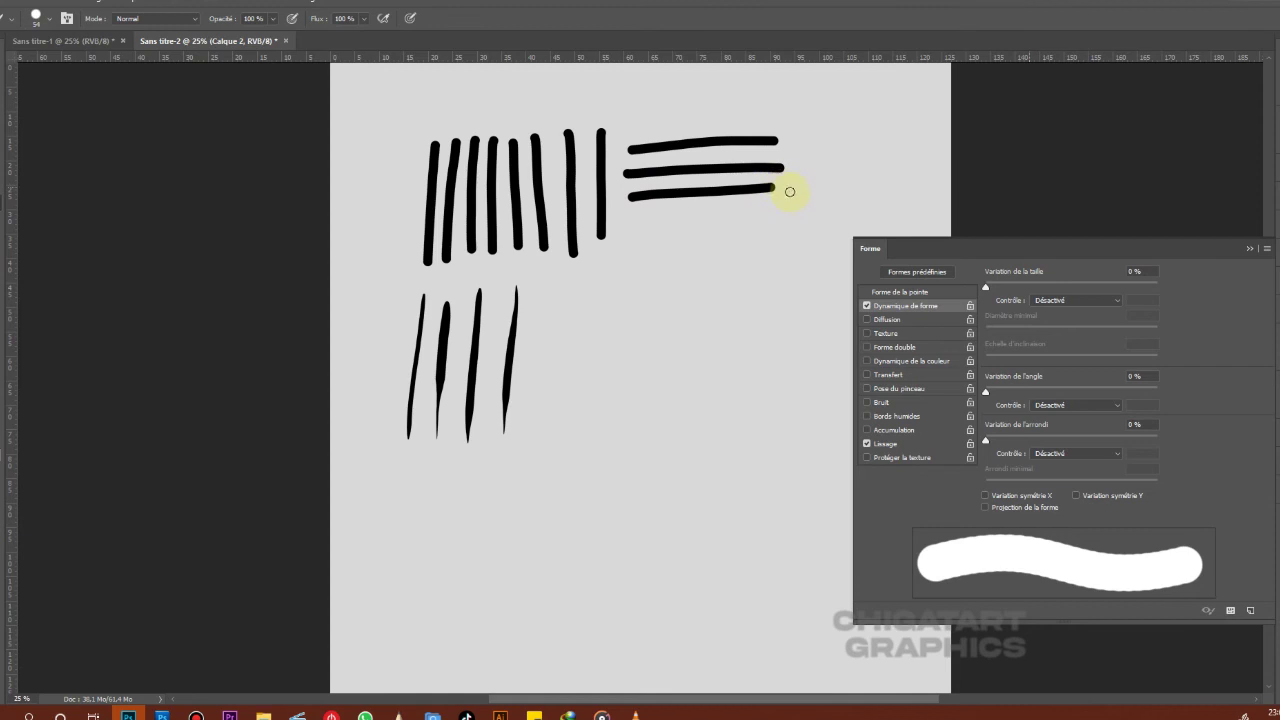
Set the size Control to Pen Pressure, paint four tapered horizontal strokes, and handwrite 'Pression'.
click(1078, 301)
click(1080, 329)
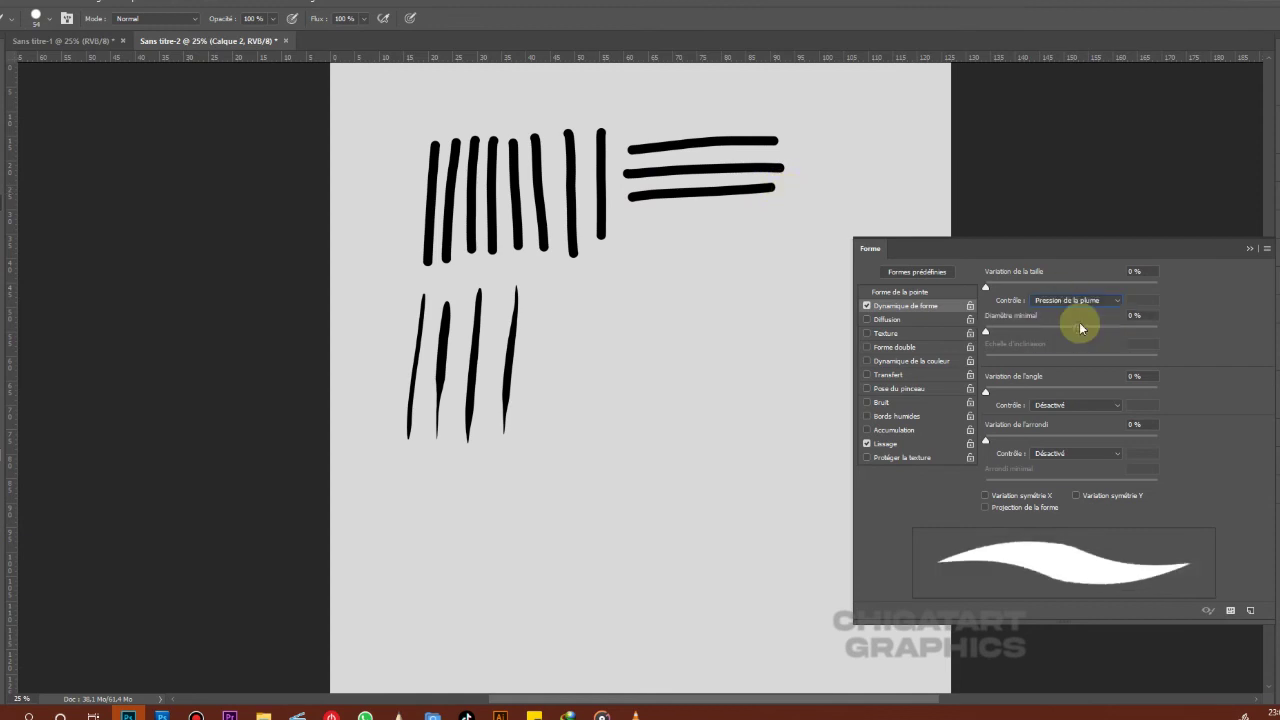
drag(568, 324, 760, 329)
drag(565, 381, 765, 376)
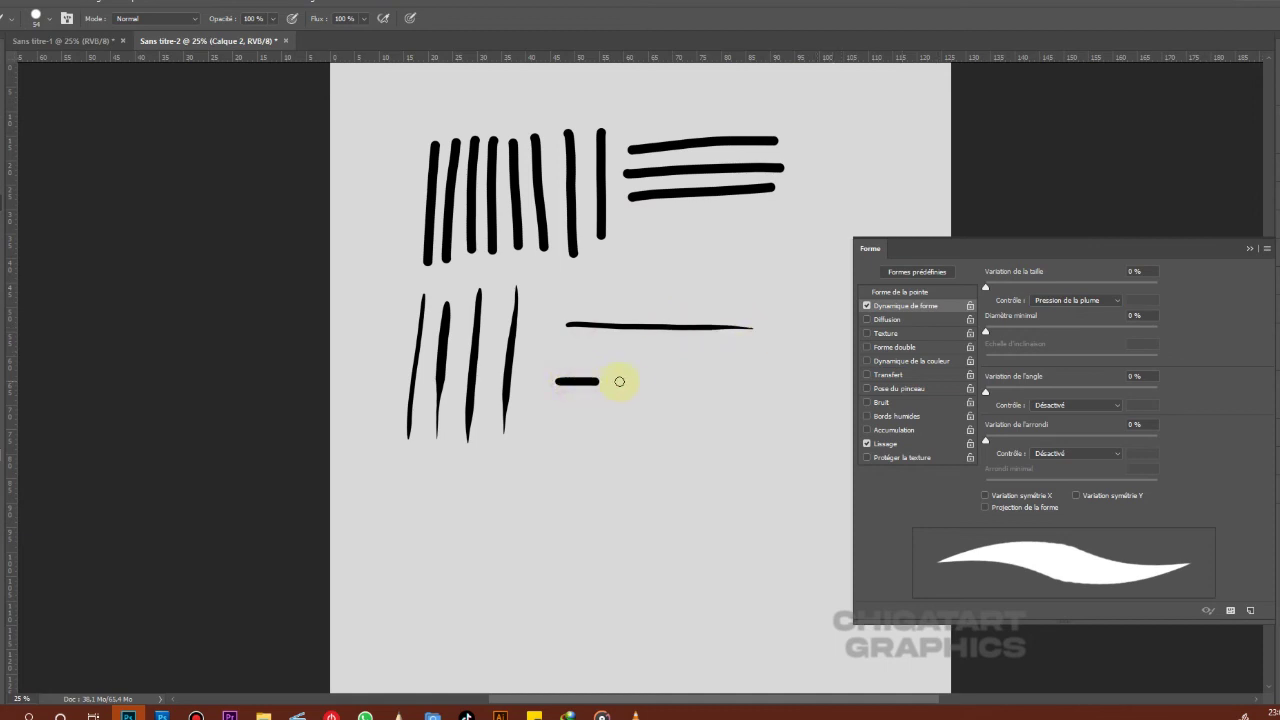
drag(557, 418, 834, 420)
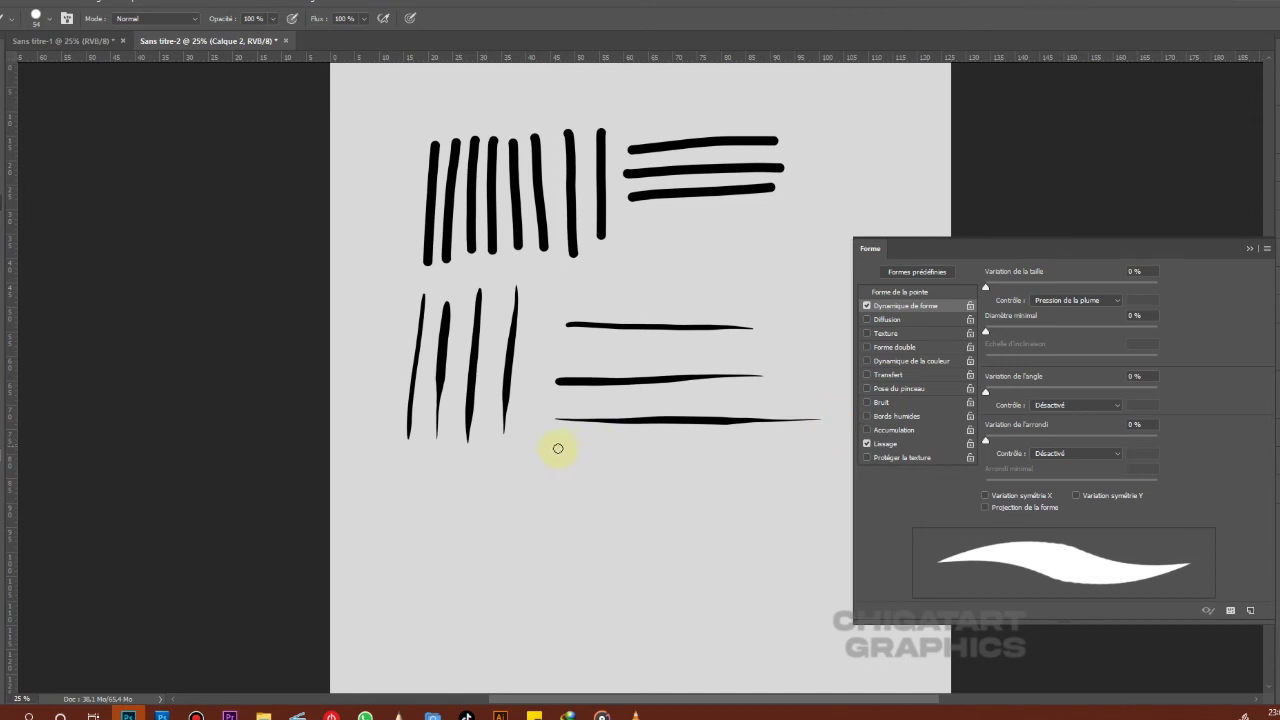
drag(550, 449, 796, 451)
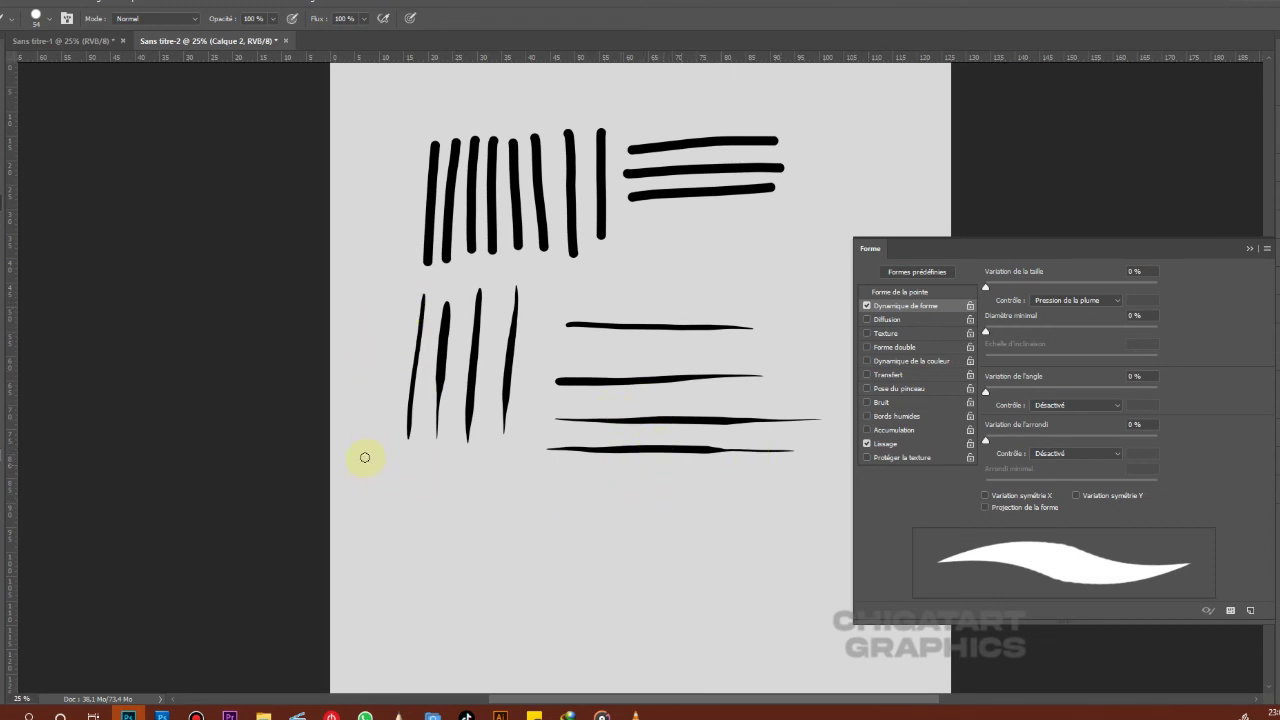
mouse_move(365, 457)
mouse_down()
mouse_move(457, 471)
mouse_move(406, 486)
mouse_move(415, 521)
mouse_up()
Handwrite 'No Pression' beside the thick strokes, fix miswritten letters, and underline it.
drag(667, 222, 748, 228)
mouse_move(755, 228)
mouse_down()
mouse_move(784, 232)
mouse_move(738, 244)
mouse_move(772, 212)
mouse_up()
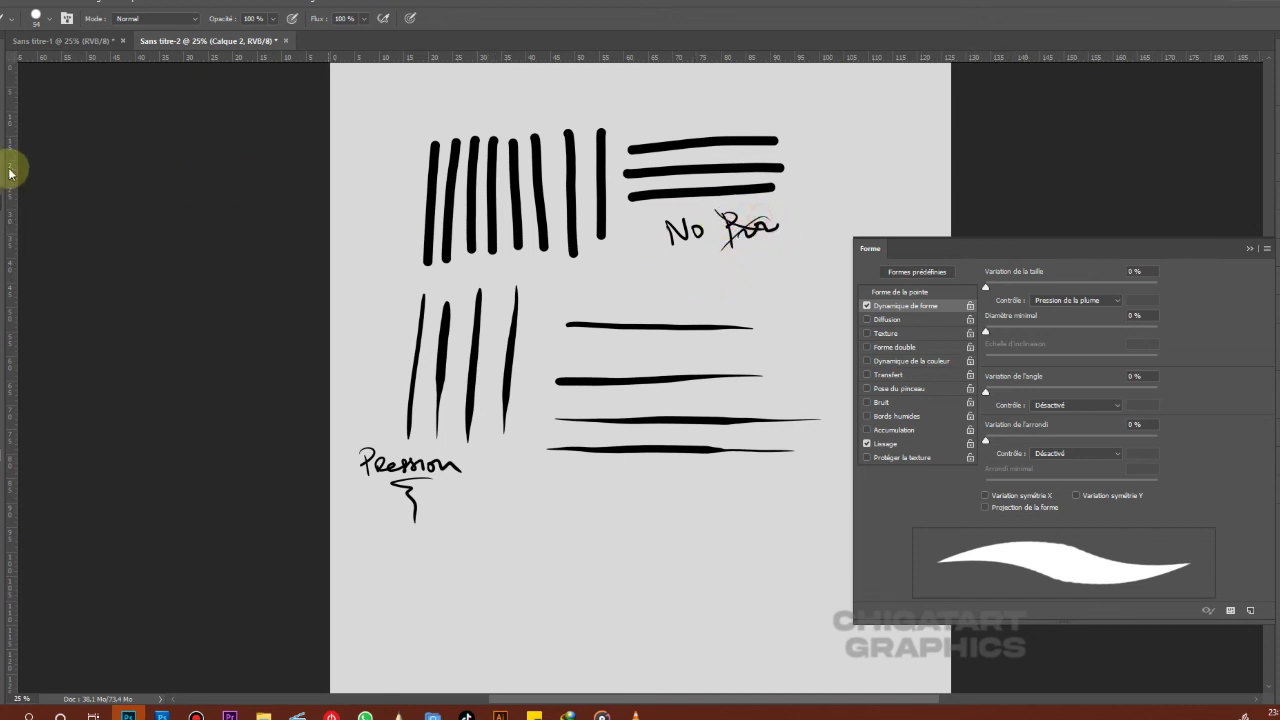
click(8, 245)
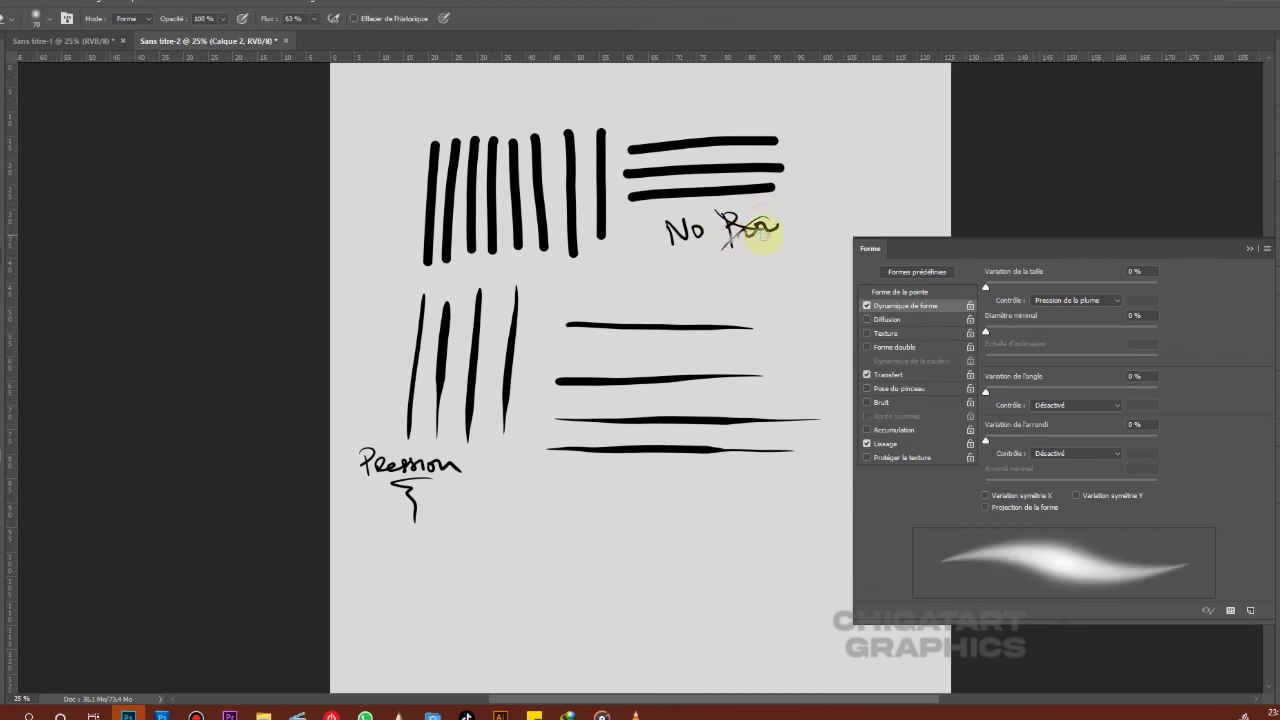
key(ctrl+alt+z)
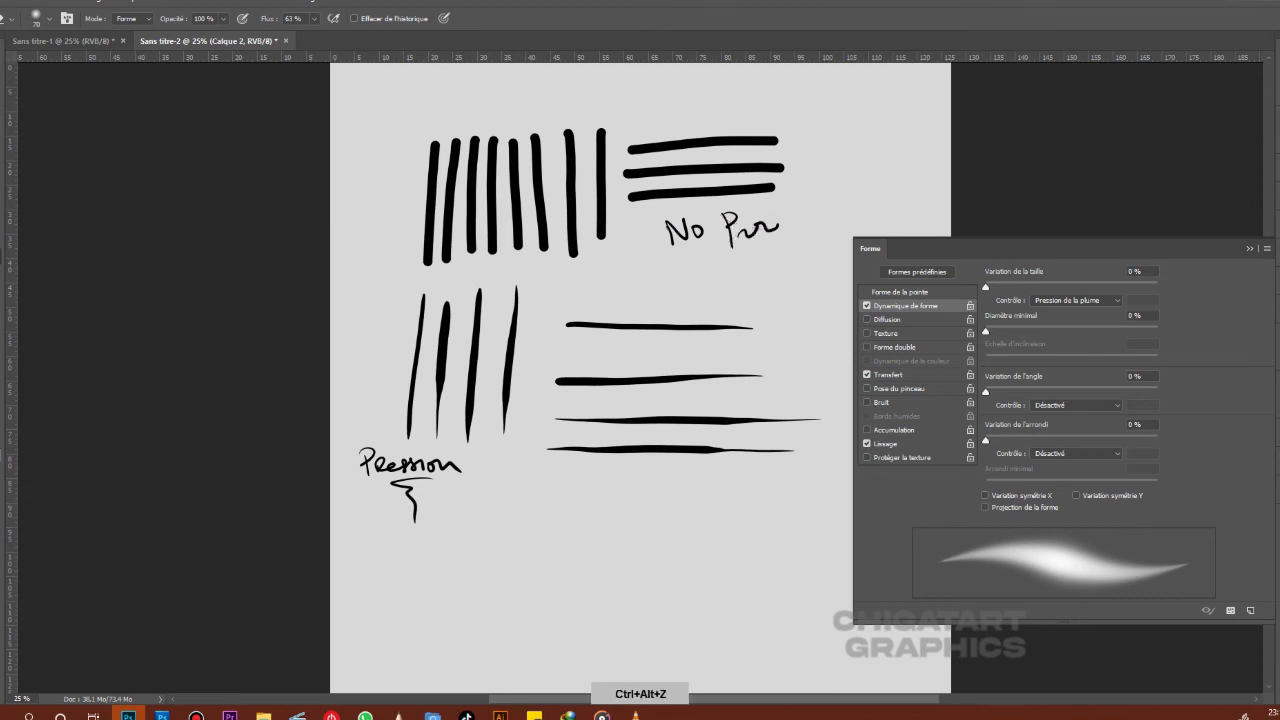
key(ctrl+alt+z)
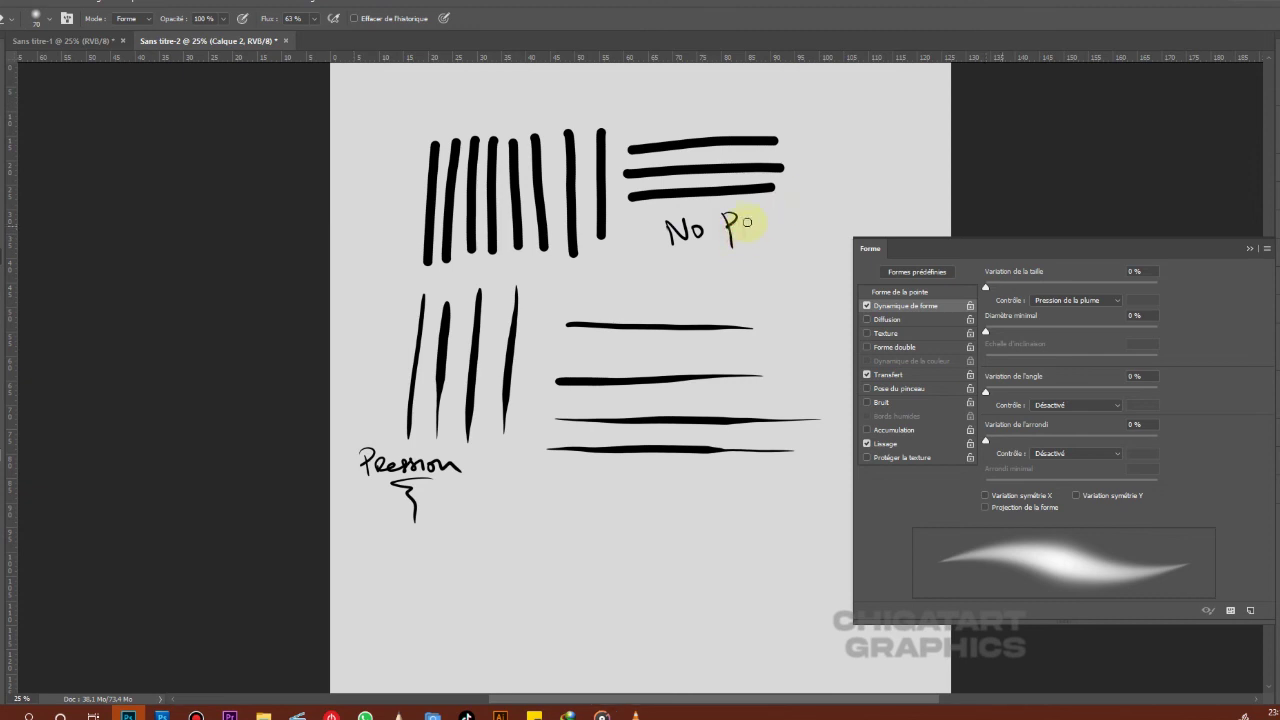
key(b)
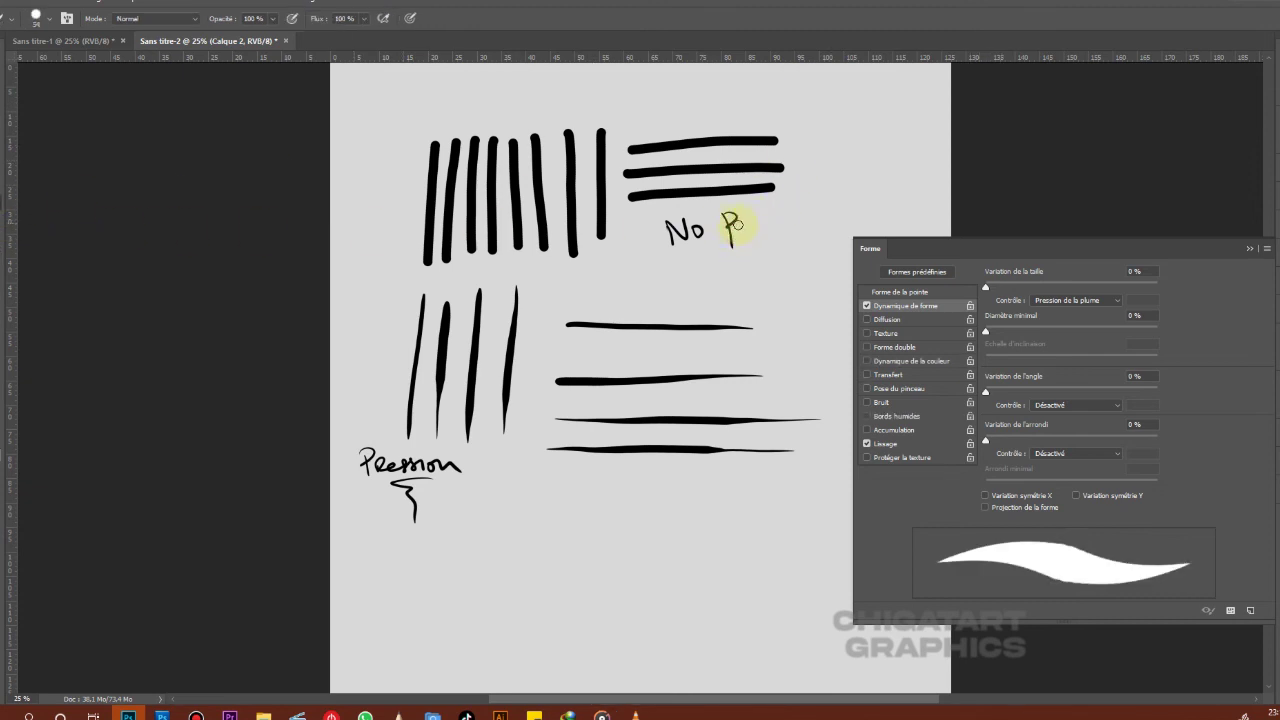
drag(723, 226, 803, 210)
drag(652, 268, 824, 220)
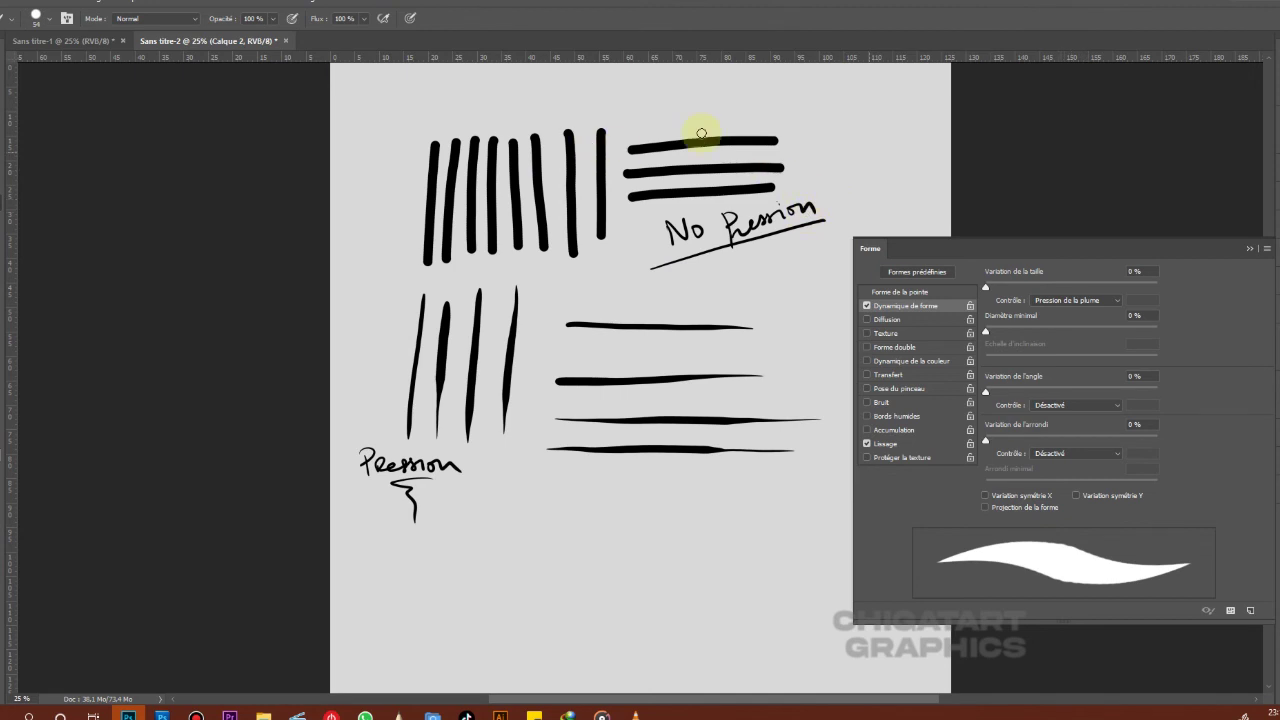
Draw a divider and handwrite '-Mouse or SHAPE DYNAMICS DISABLED' beside the top strokes.
drag(822, 189, 810, 101)
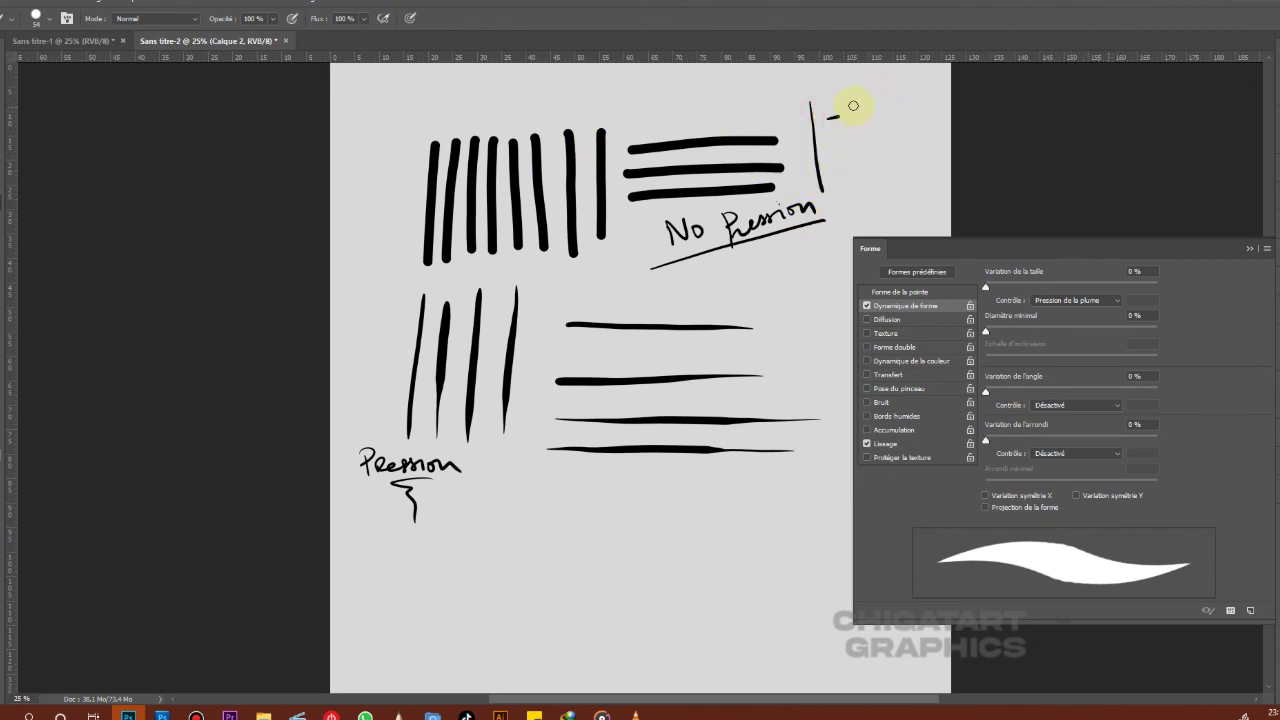
mouse_move(859, 106)
mouse_down()
mouse_move(869, 120)
mouse_move(922, 108)
mouse_up()
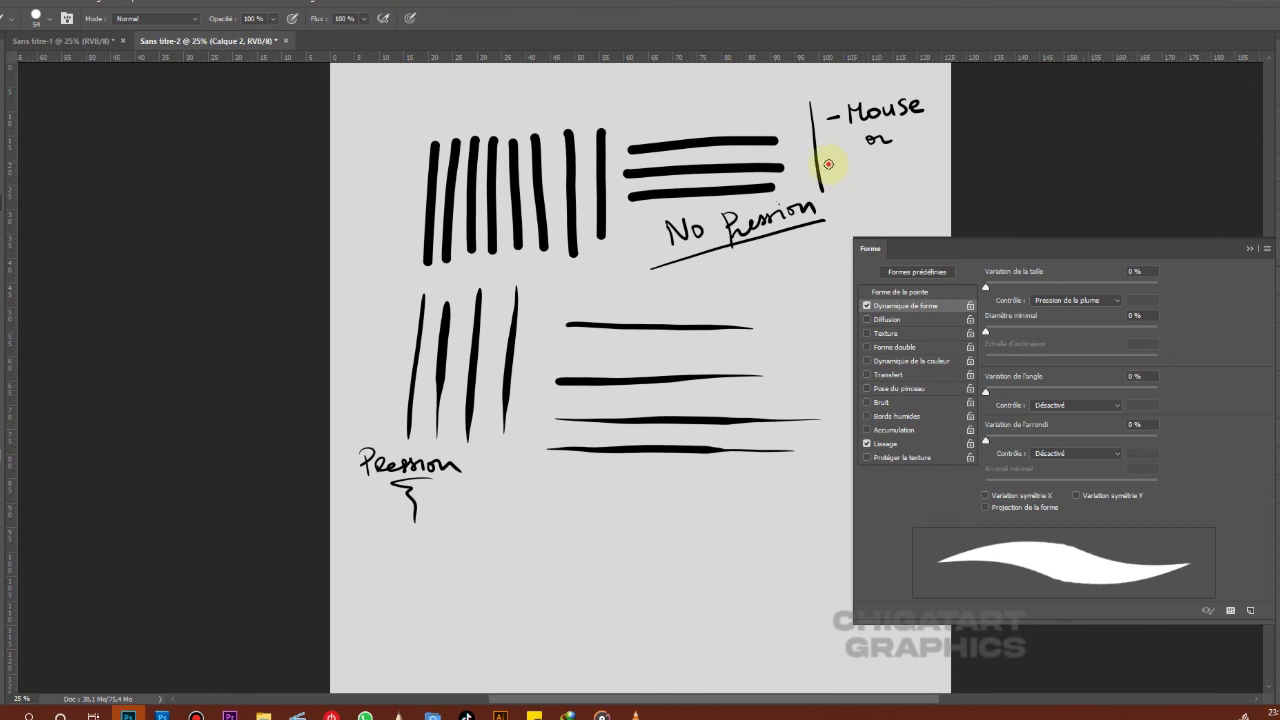
mouse_move(828, 164)
mouse_down()
mouse_move(866, 172)
mouse_move(892, 160)
mouse_move(850, 194)
mouse_move(862, 198)
mouse_move(870, 176)
mouse_move(880, 188)
mouse_move(918, 180)
mouse_up()
drag(928, 170, 925, 181)
drag(938, 166, 932, 180)
mouse_move(838, 204)
mouse_down()
mouse_move(848, 220)
mouse_move(924, 207)
mouse_up()
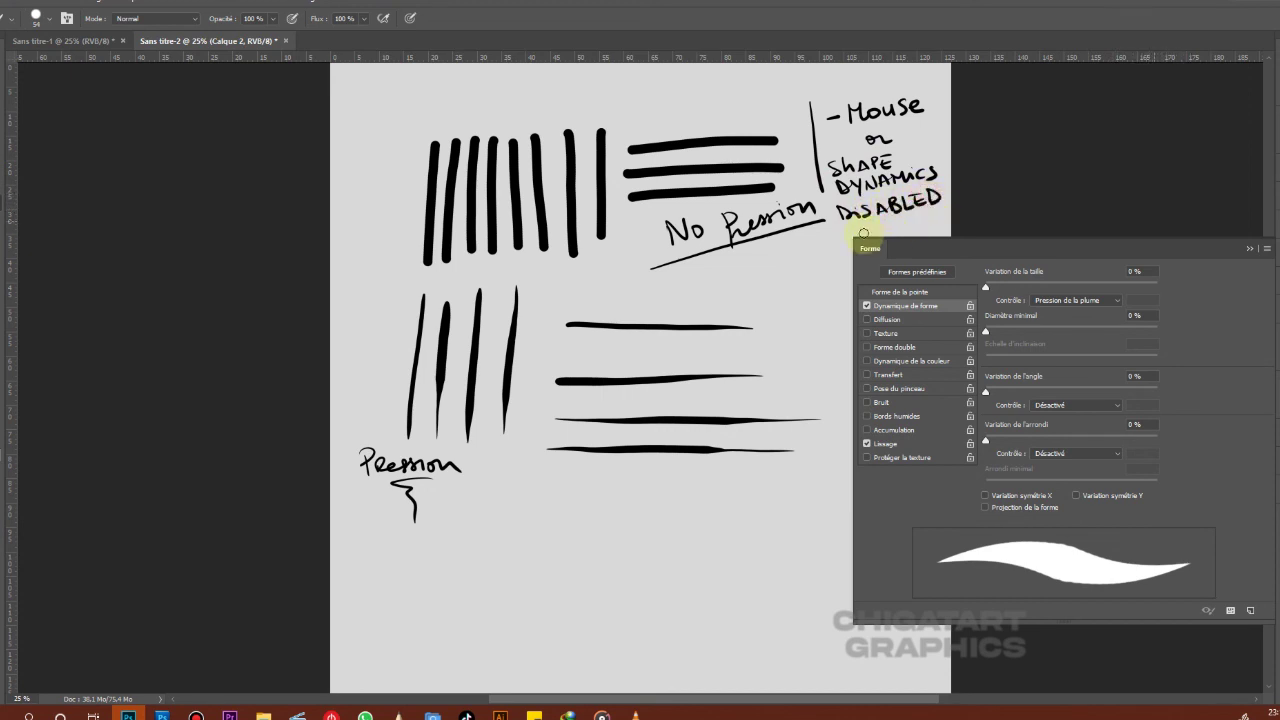
mouse_move(822, 192)
mouse_down()
mouse_move(830, 224)
mouse_move(971, 214)
mouse_up()
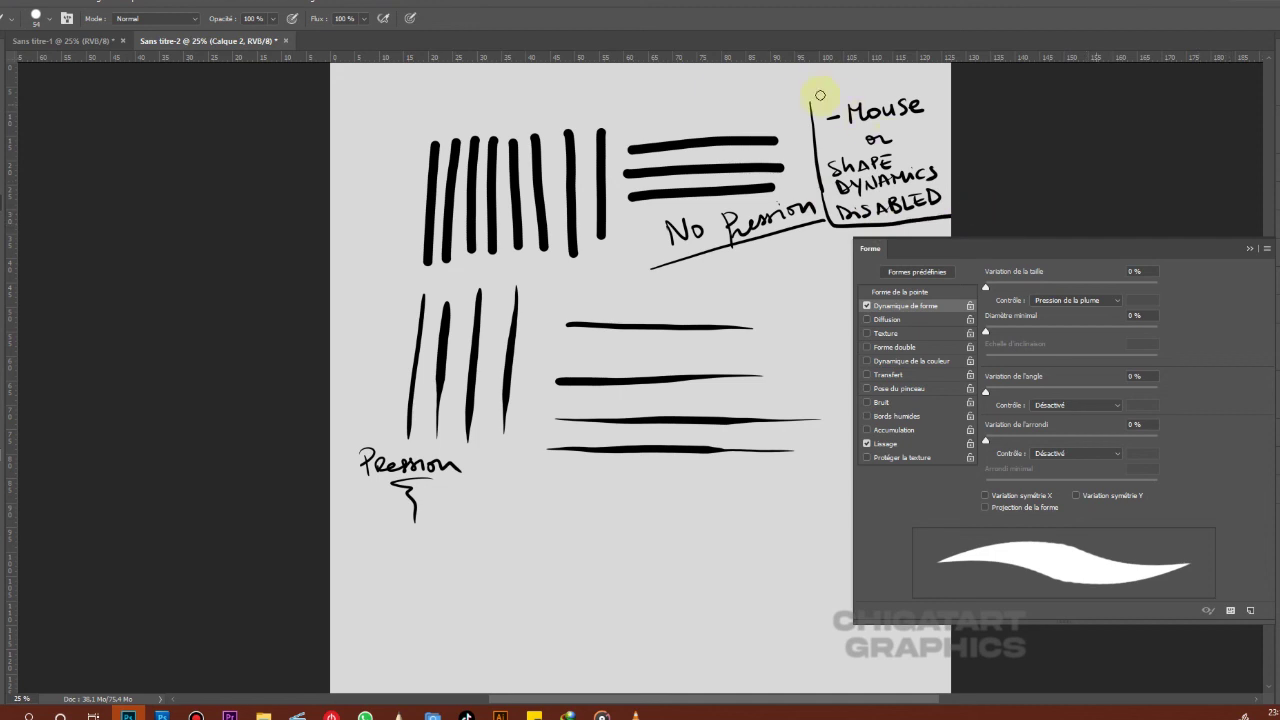
Box the Mouse note and draw a cloud outline around the uniform top strokes.
drag(814, 108, 945, 79)
drag(376, 121, 800, 96)
mouse_move(377, 200)
mouse_down()
mouse_move(409, 277)
mouse_move(808, 257)
mouse_move(840, 220)
mouse_up()
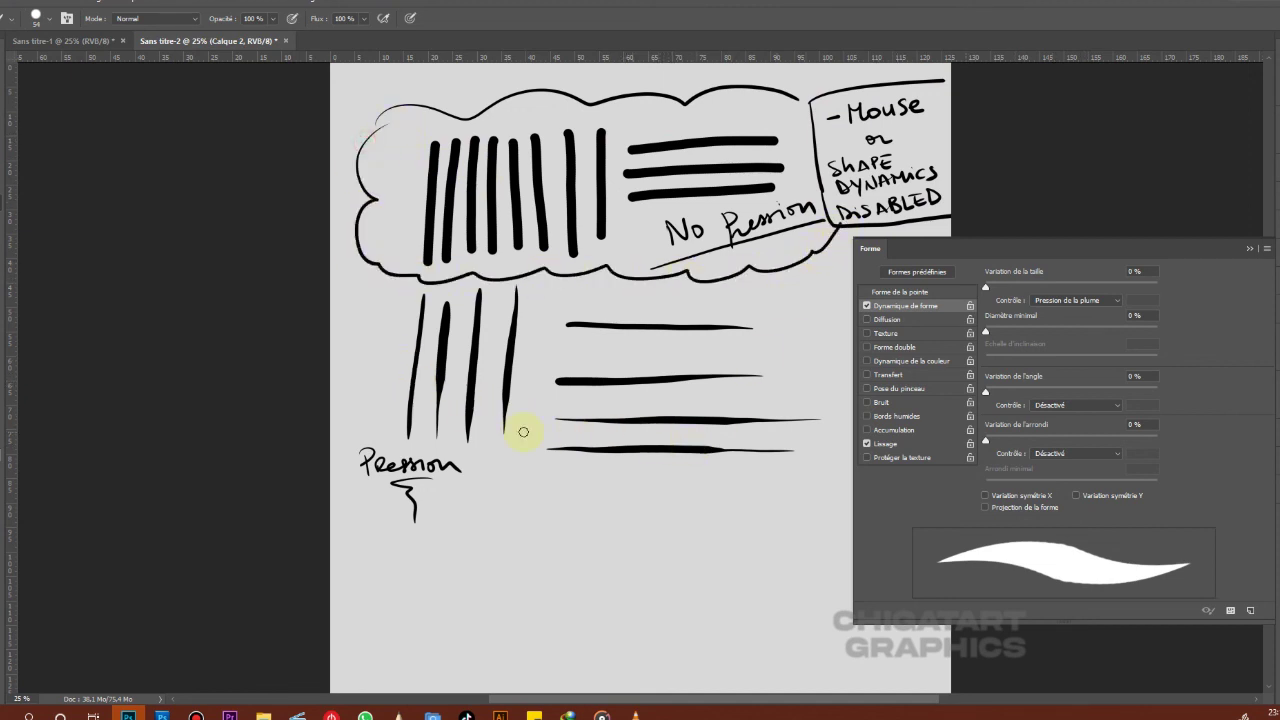
Draw a bubble around the tapered strokes, an arrow from it, and write 'Tablet with'.
mouse_move(784, 281)
mouse_down()
mouse_move(829, 443)
mouse_move(549, 509)
mouse_move(429, 429)
mouse_move(342, 340)
mouse_up()
mouse_move(604, 498)
mouse_down()
mouse_move(603, 514)
mouse_move(660, 566)
mouse_move(648, 598)
mouse_up()
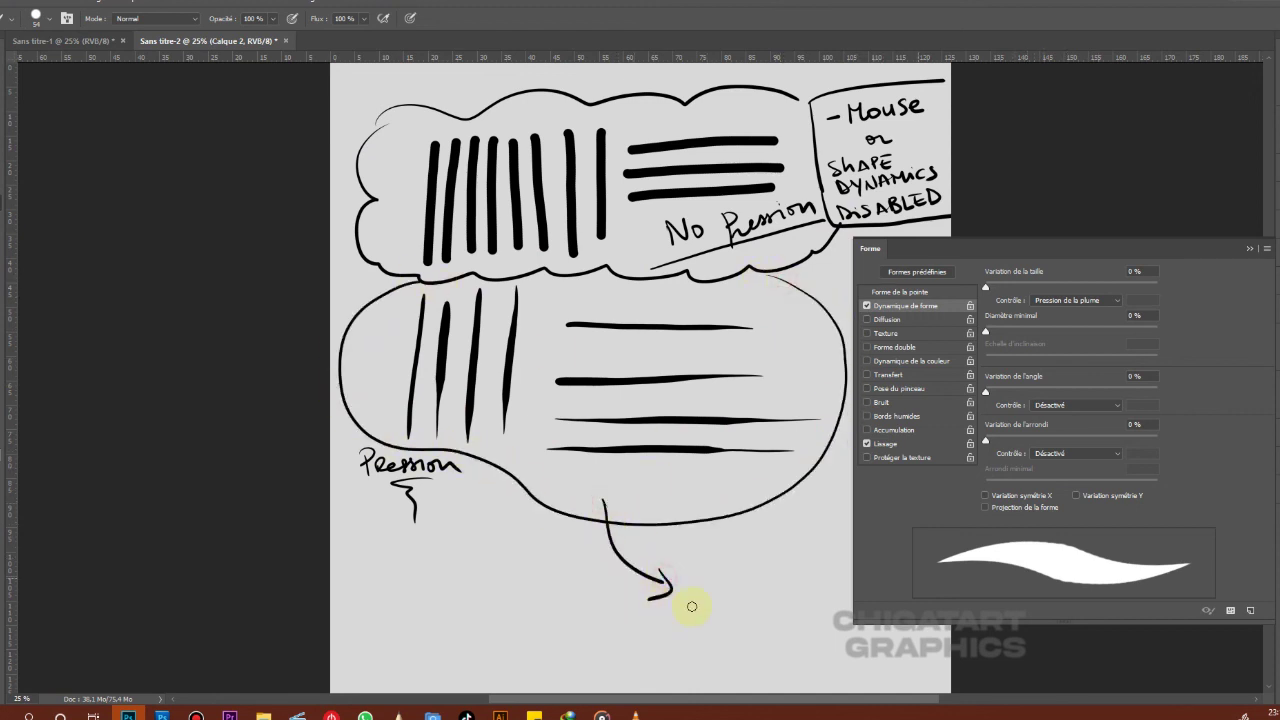
click(677, 541)
mouse_move(688, 541)
mouse_down()
mouse_move(704, 552)
mouse_move(729, 534)
mouse_move(736, 548)
mouse_up()
mouse_move(726, 536)
mouse_down()
mouse_move(786, 523)
mouse_move(792, 535)
mouse_up()
drag(790, 528, 800, 549)
Write 'Pression' under 'Tablet with' and underline the label.
drag(695, 565, 697, 587)
drag(693, 568, 718, 571)
drag(725, 570, 773, 584)
drag(778, 572, 789, 582)
drag(674, 594, 816, 593)
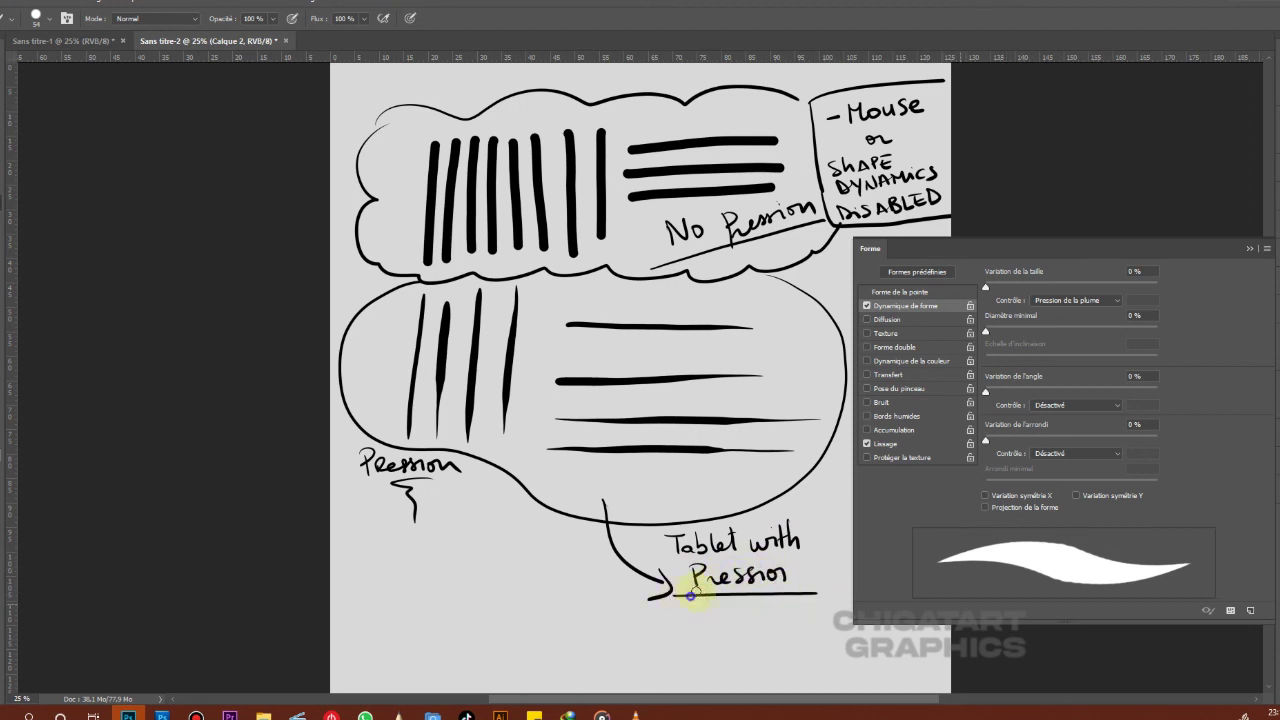
right_click(686, 594)
Write 'SHAPE DYNAMICS ENABLED' beneath the underlined Tablet with Pression label.
mouse_move(688, 606)
mouse_down()
mouse_move(712, 622)
mouse_move(716, 602)
mouse_move(724, 622)
mouse_up()
mouse_move(728, 622)
mouse_down()
mouse_move(738, 608)
mouse_move(740, 620)
mouse_move(786, 622)
mouse_move(801, 604)
mouse_move(806, 618)
mouse_move(832, 602)
mouse_move(844, 618)
mouse_up()
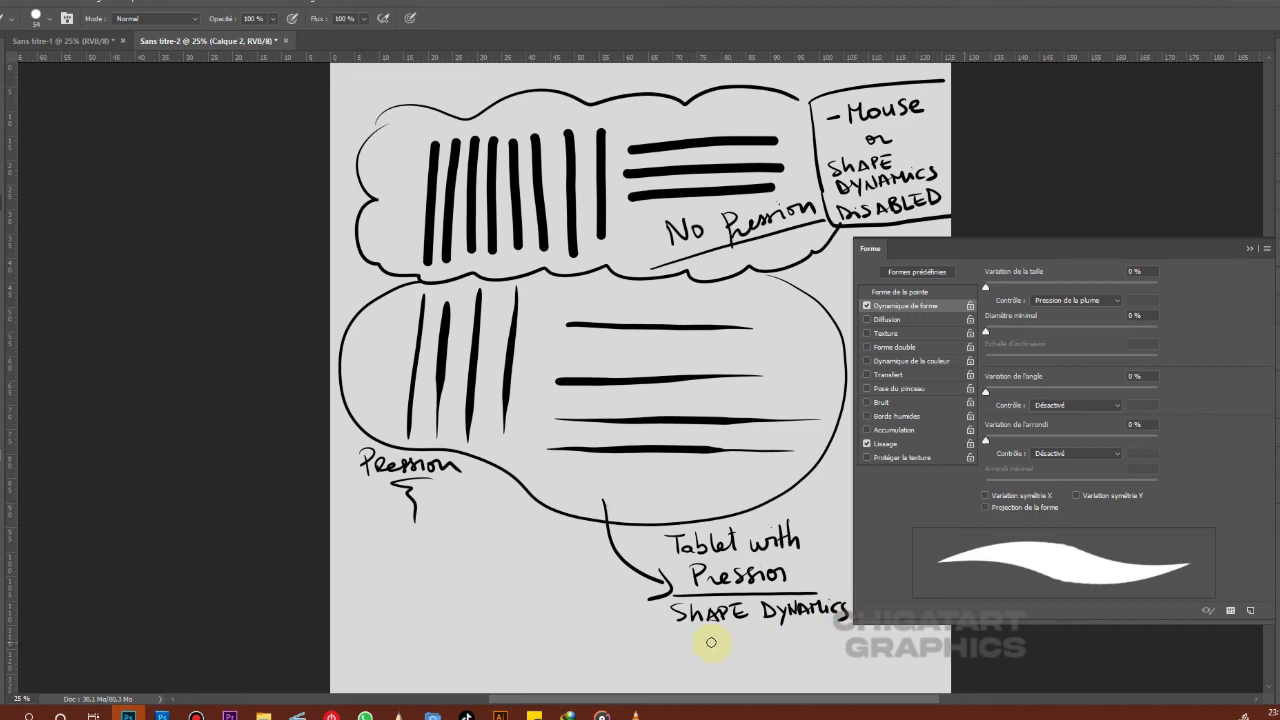
mouse_move(711, 636)
mouse_down()
mouse_move(710, 650)
mouse_move(740, 640)
mouse_up()
mouse_move(760, 641)
mouse_down()
mouse_move(768, 630)
mouse_move(776, 646)
mouse_move(800, 646)
mouse_up()
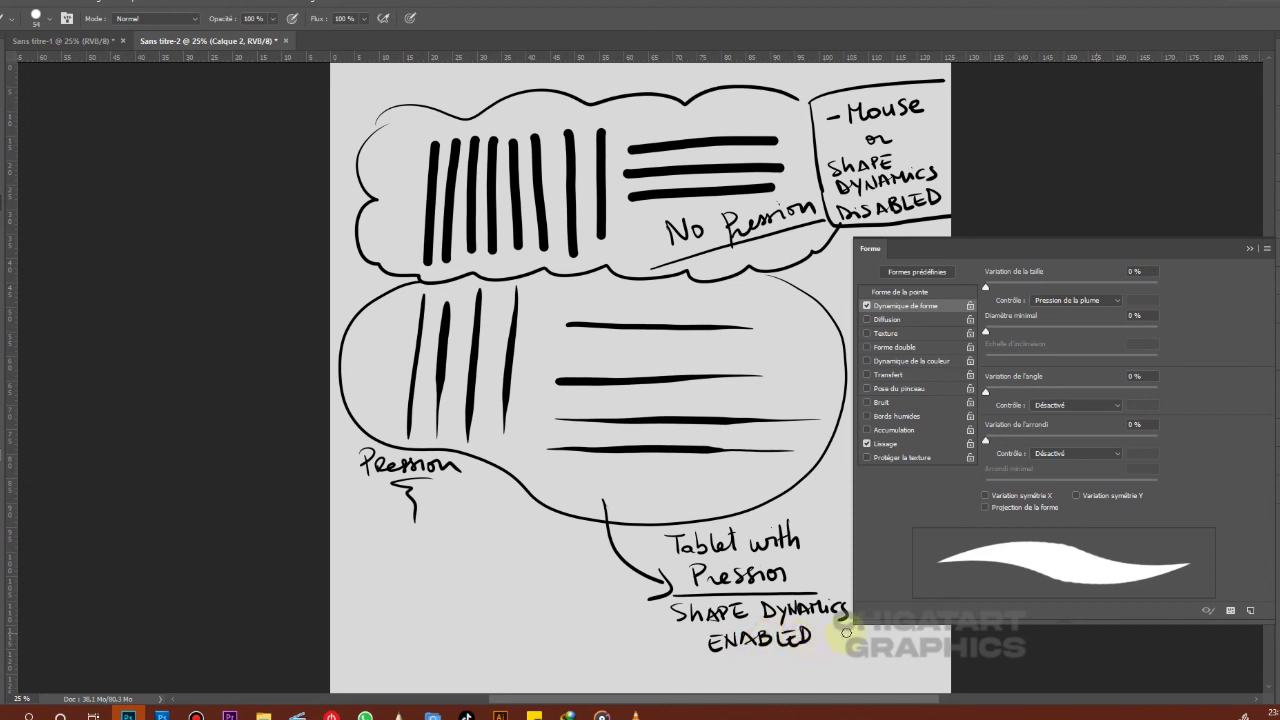
key(ctrl+minus)
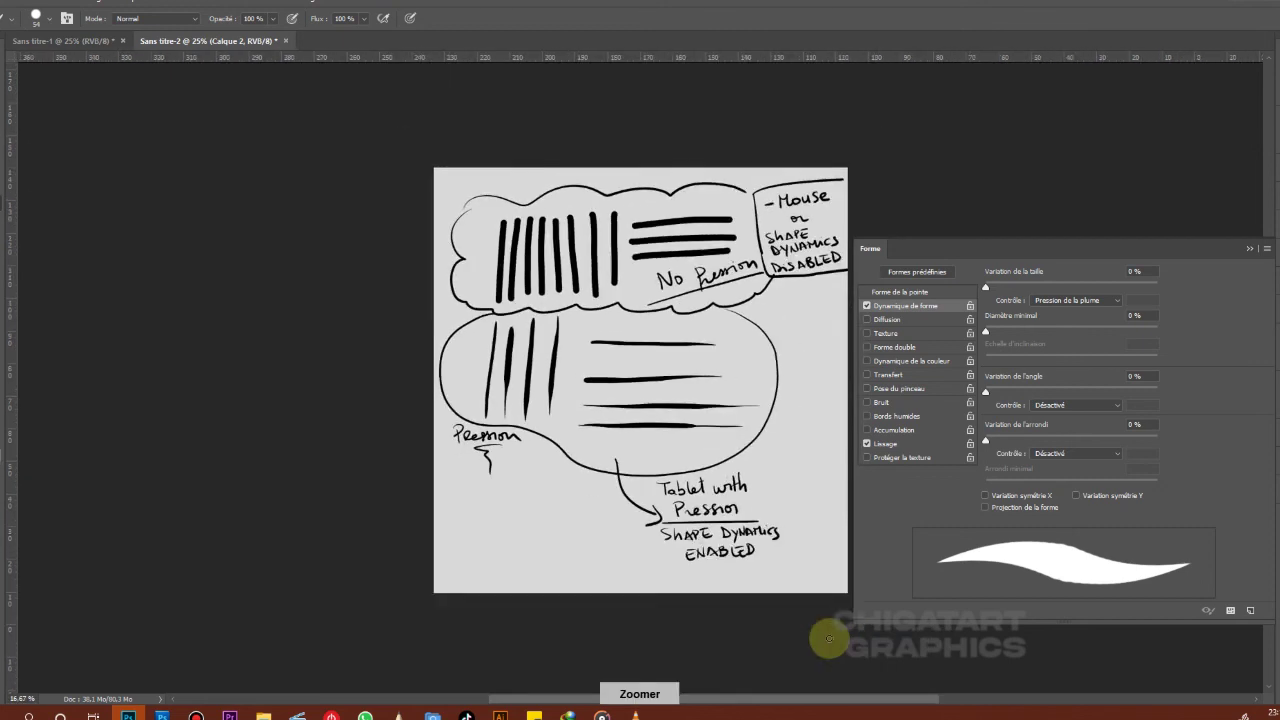